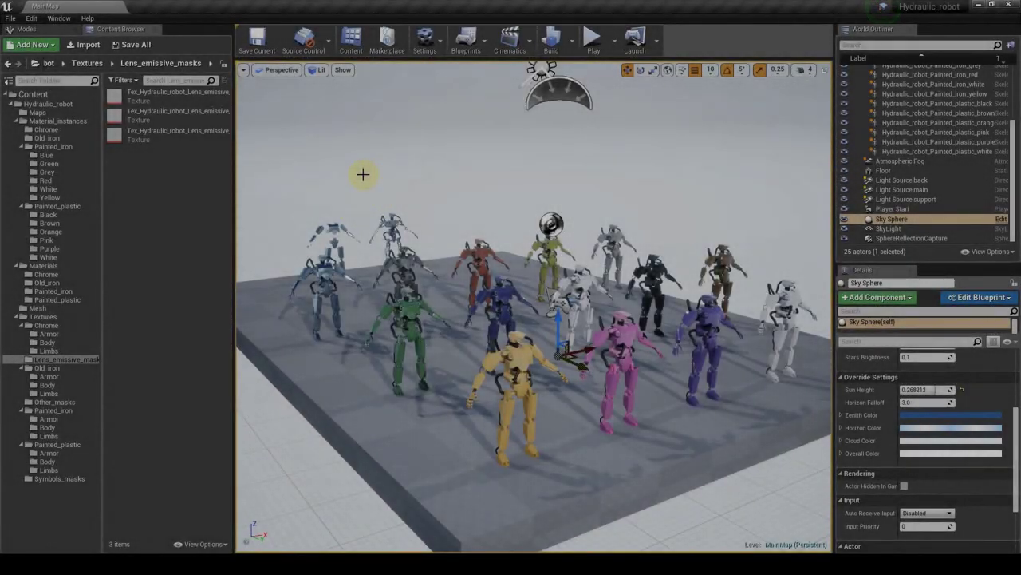
- Select Hydraulic_robot_armor and orbit to view the armor head-on
scroll(935, 174, "up", 3)
scroll(924, 103, "up", 1)
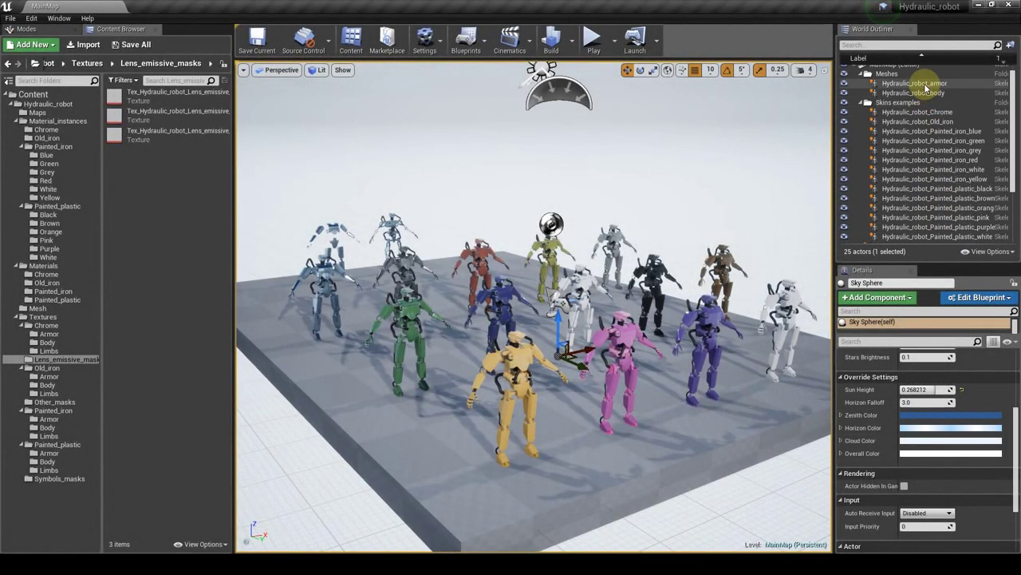
left_click(885, 83)
left_click_drag(563, 267, 630, 266, "alt")
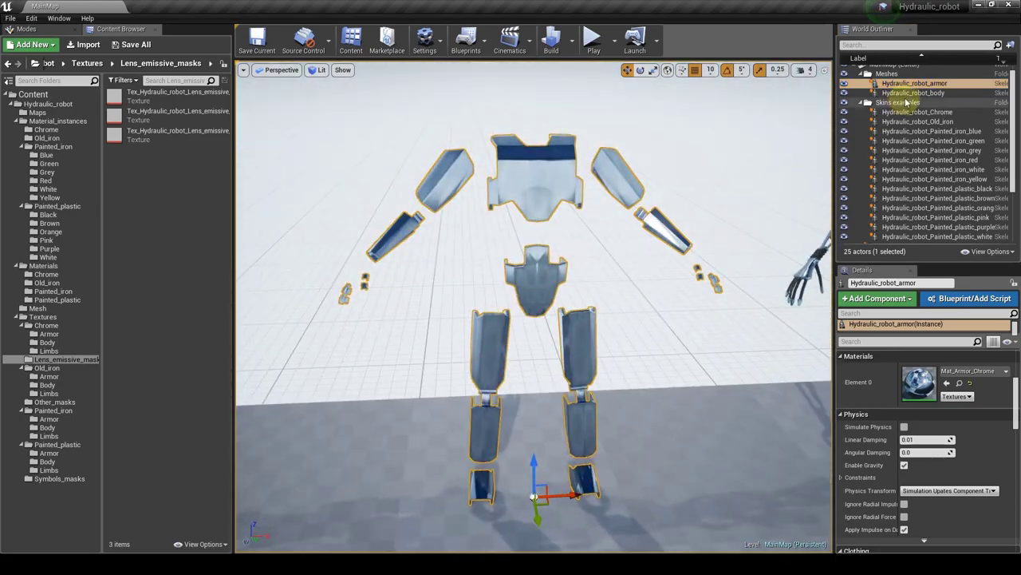
- Inspect Hydraulic_robot_body from above and the side, then focus the chrome robot
left_click(910, 92)
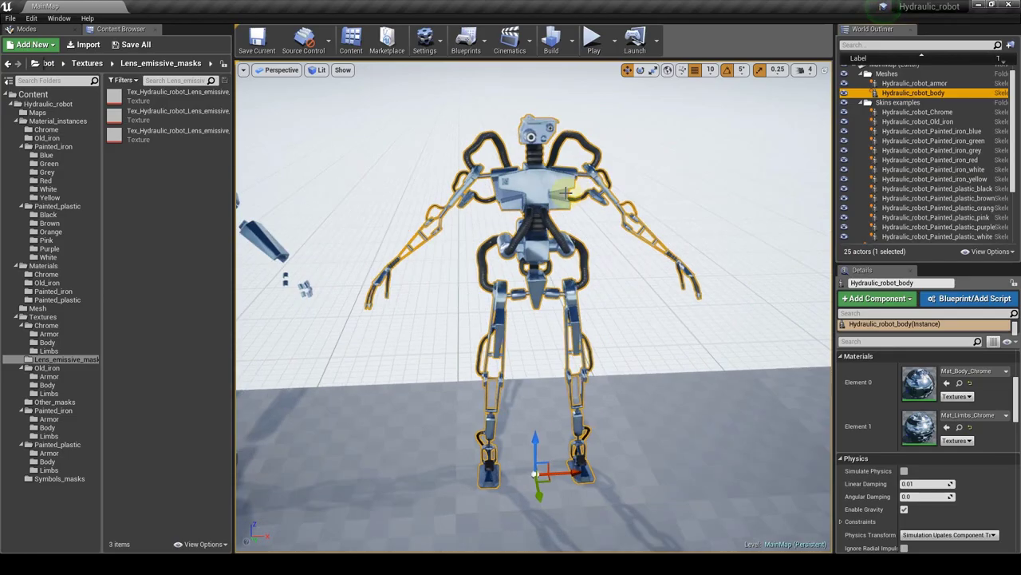
left_click_drag(517, 216, 574, 240, "alt")
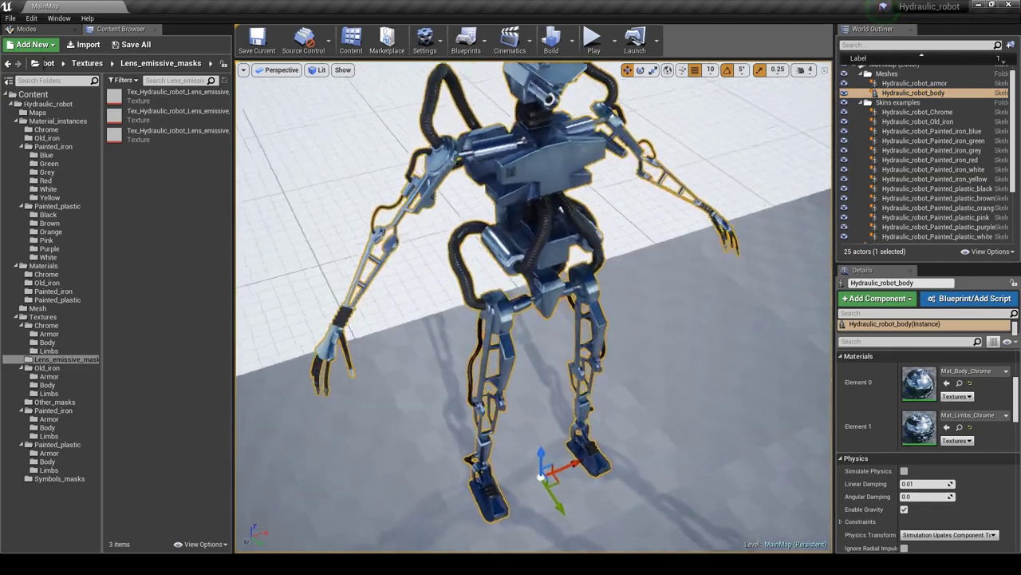
left_click_drag(535, 303, 607, 303, "alt")
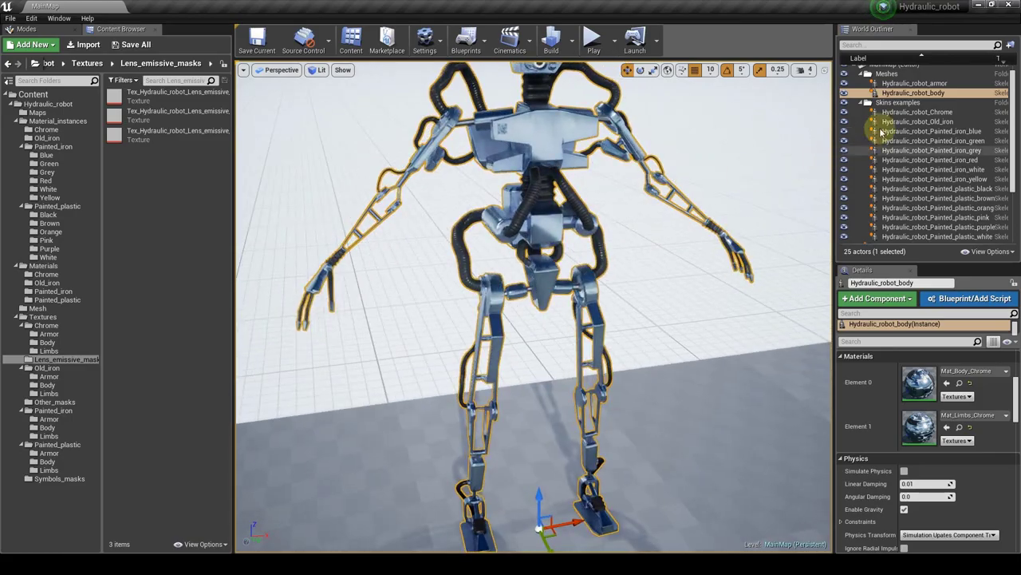
double_click(917, 112)
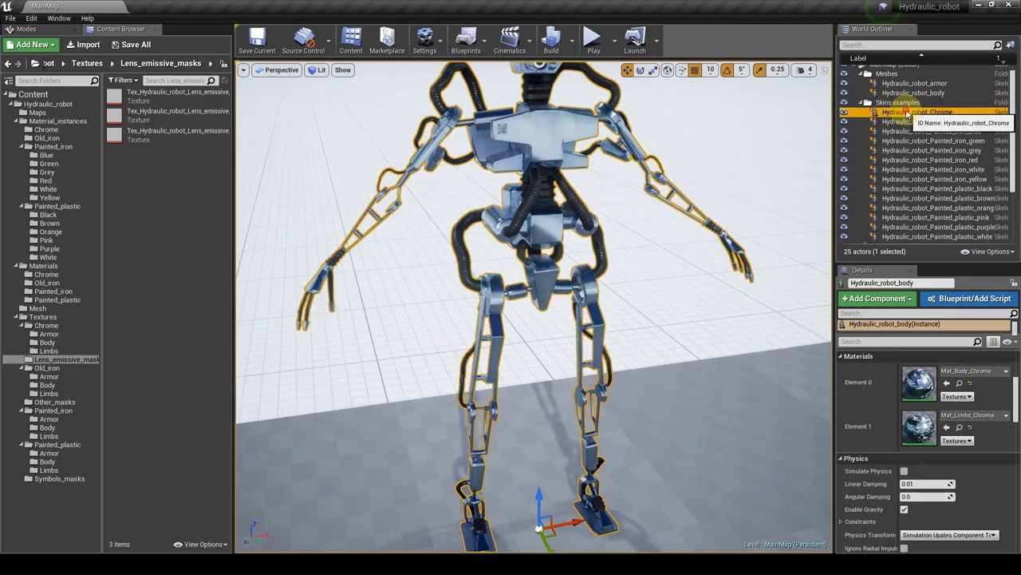
- Orbit along the coloured robot row and frame the Old_iron robot from the front
left_click_drag(535, 303, 447, 303, "alt")
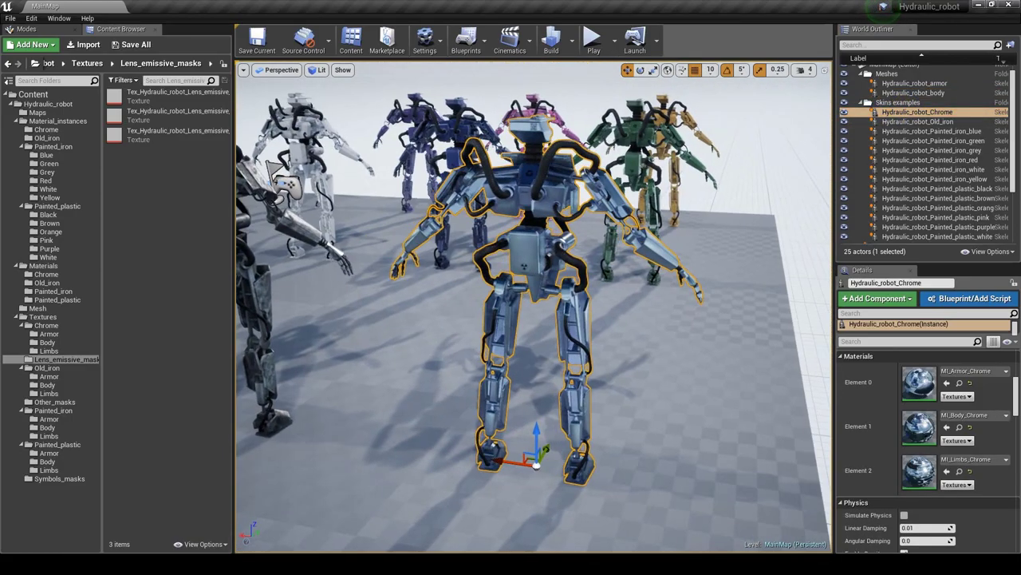
left_click_drag(535, 303, 447, 304, "alt")
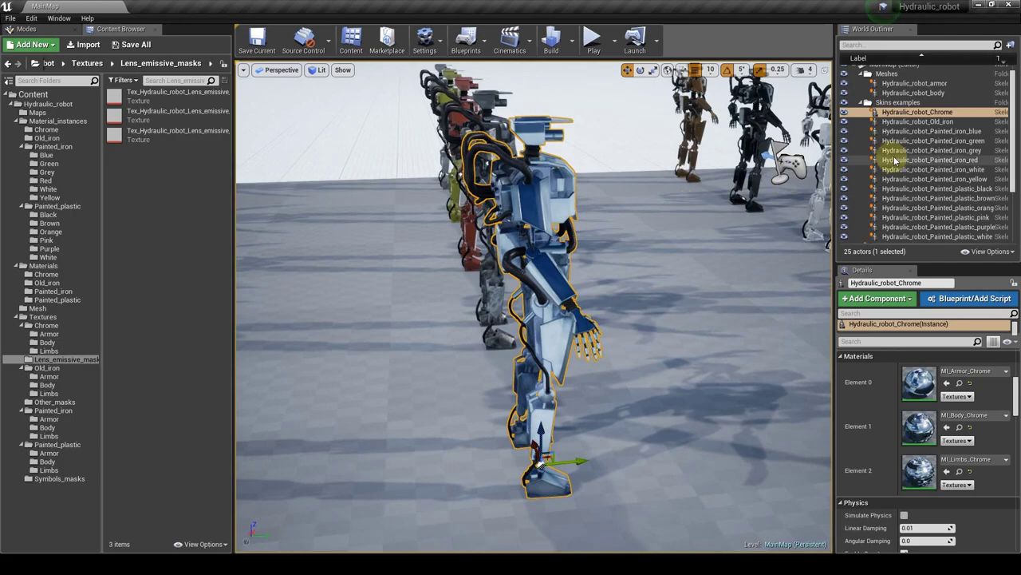
double_click(918, 121)
left_click_drag(547, 203, 604, 163, "alt")
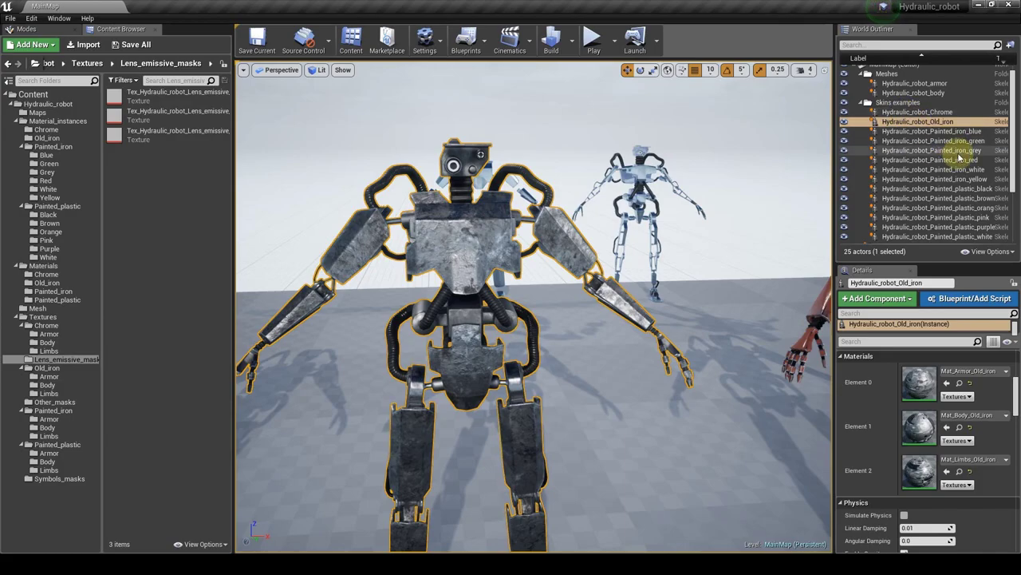
- Focus the Painted_iron_red robot, view its head, and open its armor material instance
double_click(930, 159)
scroll(522, 199, "up", 5)
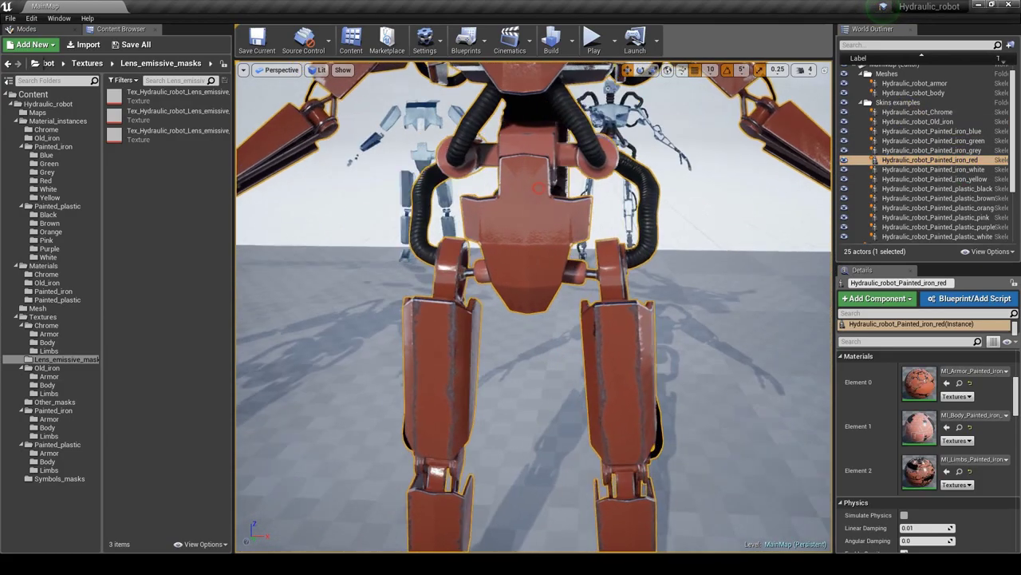
left_click_drag(539, 188, 479, 191, "alt")
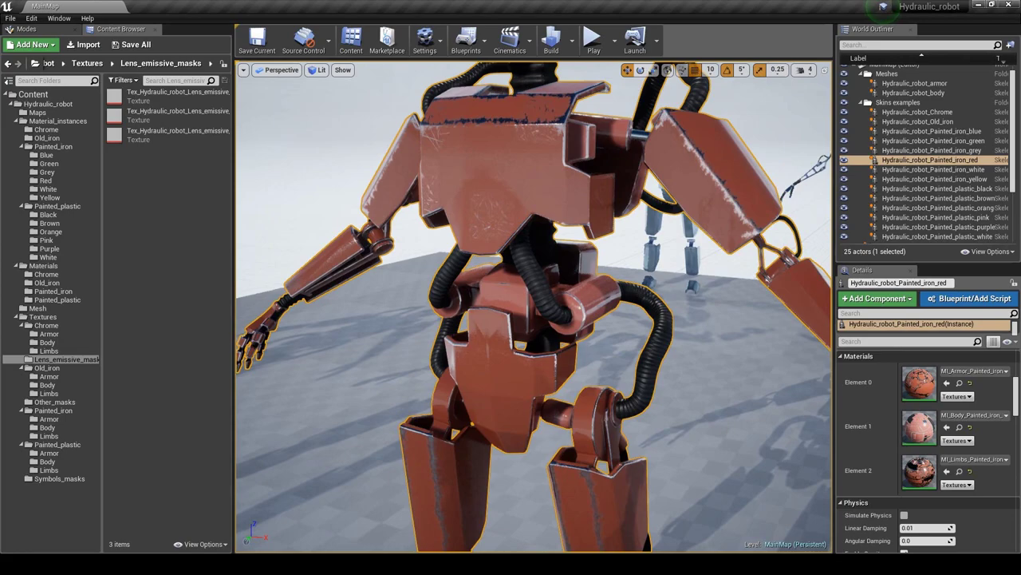
scroll(581, 209, "down", 3)
left_click_drag(559, 200, 581, 209, "alt")
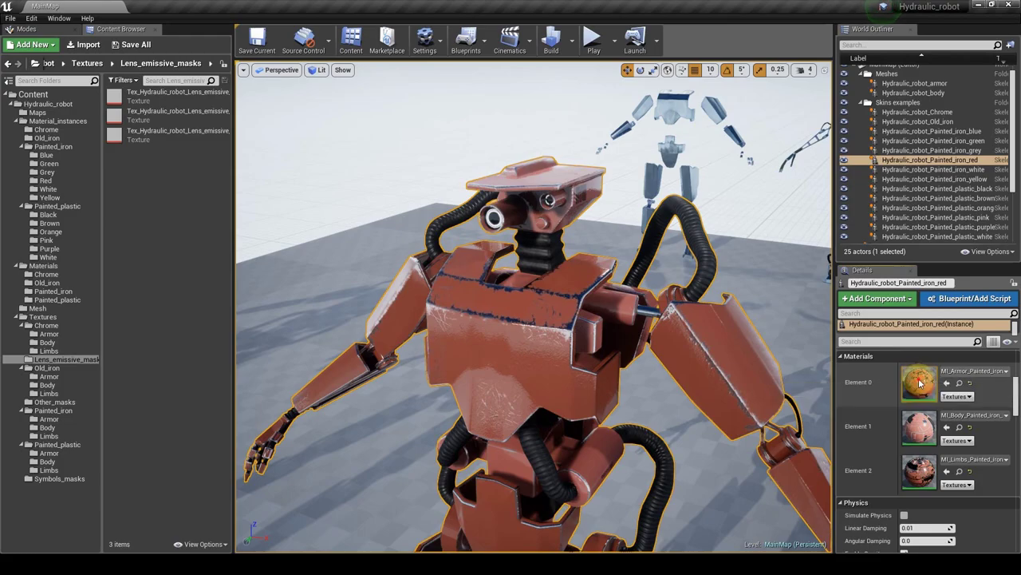
double_click(920, 381)
- Set the armor Iron color to blue (sRGB 5A629300), then open MI_Body_Painted_iron_Red
left_click_drag(257, 15, 876, 38)
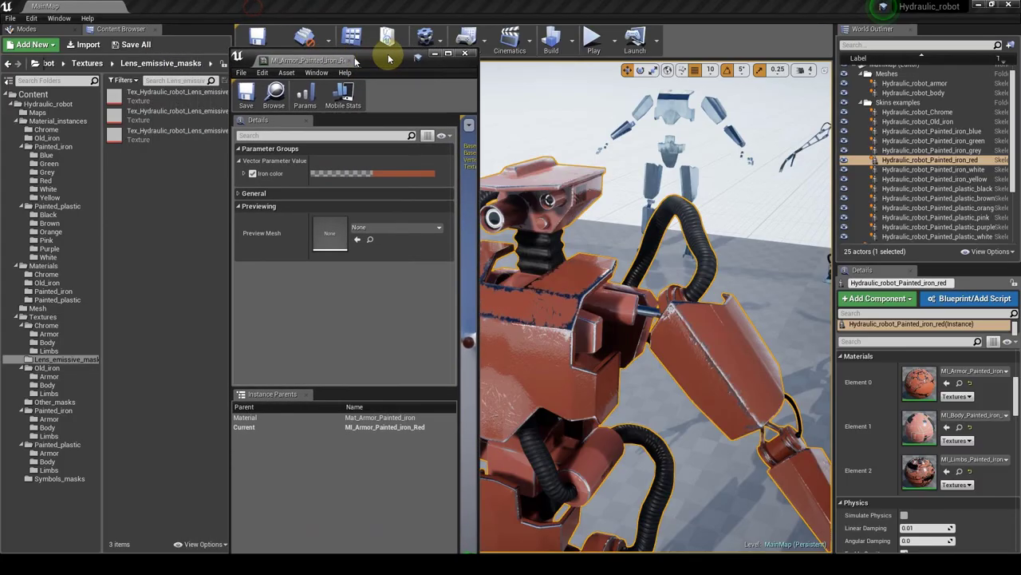
left_click(915, 146)
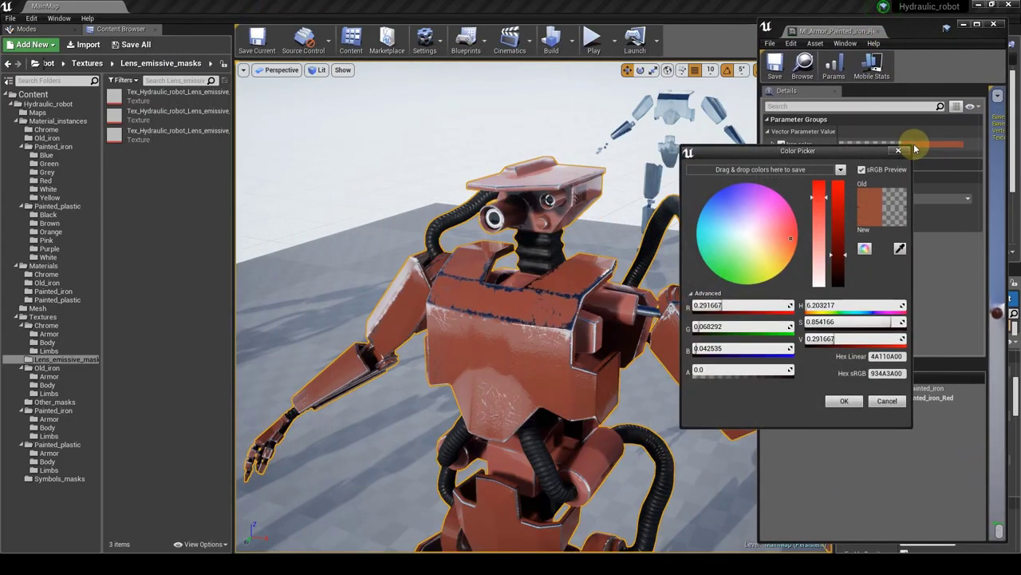
left_click_drag(765, 241, 772, 194)
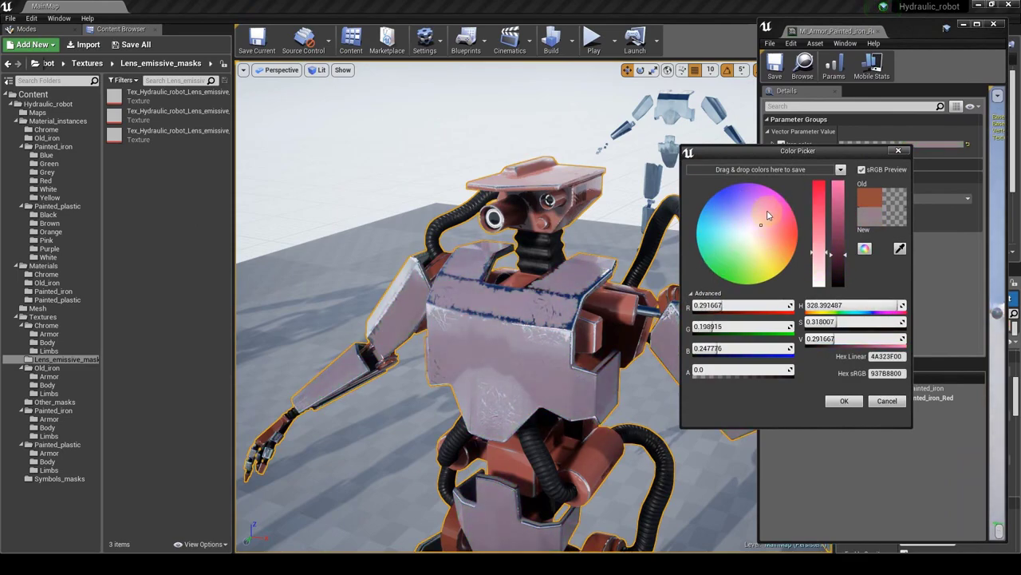
mouse_move(771, 194)
left_mouse_down()
mouse_move(739, 197)
mouse_move(727, 210)
left_mouse_up()
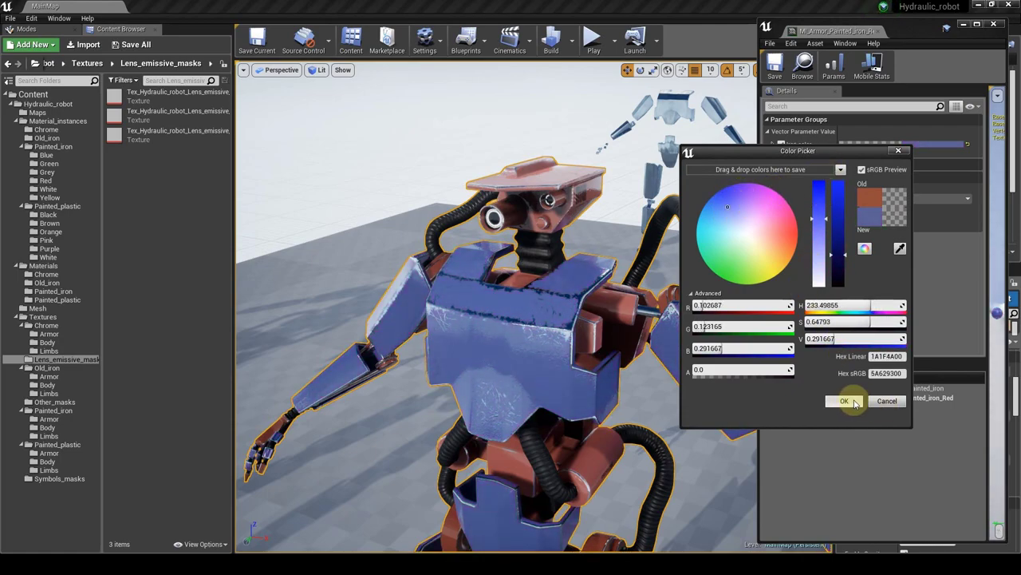
left_click(846, 400)
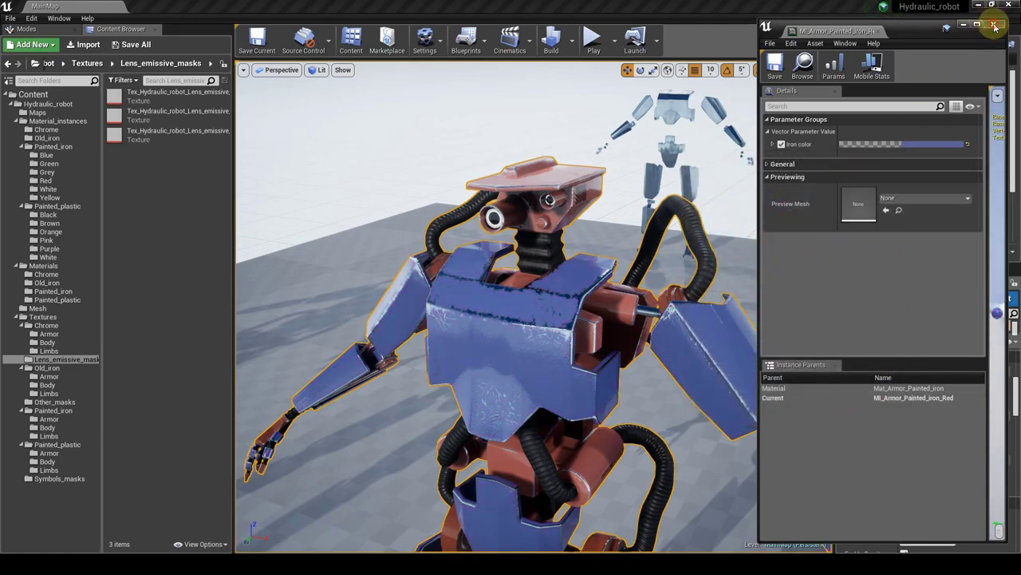
left_click(996, 26)
double_click(922, 424)
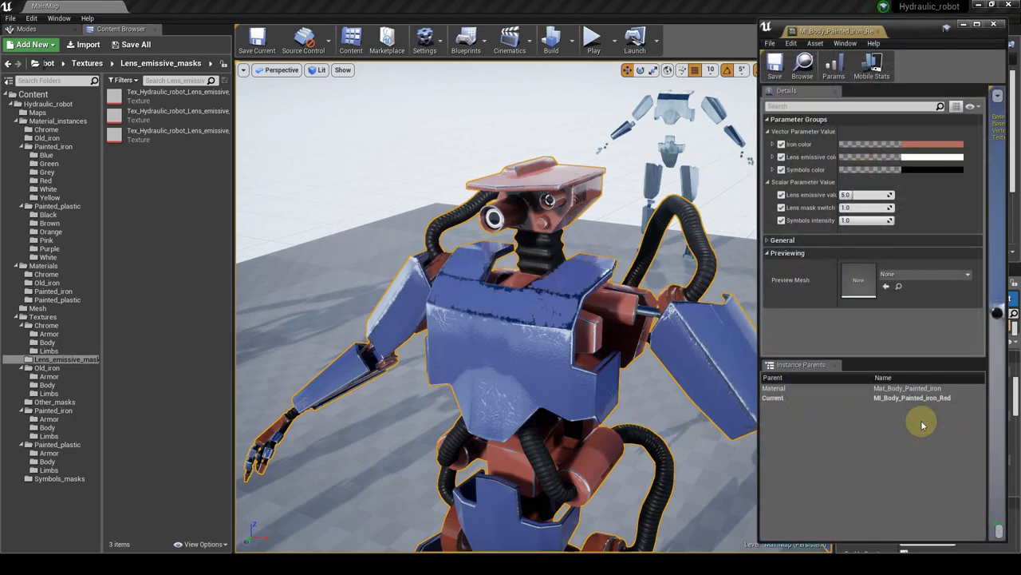
- Set MI_Body_Painted_iron_Red's Iron color to blue (sRGB 6B73B100) and view the robot's head
left_click(916, 147)
mouse_move(766, 231)
left_mouse_down()
mouse_move(695, 238)
mouse_move(725, 204)
left_mouse_up()
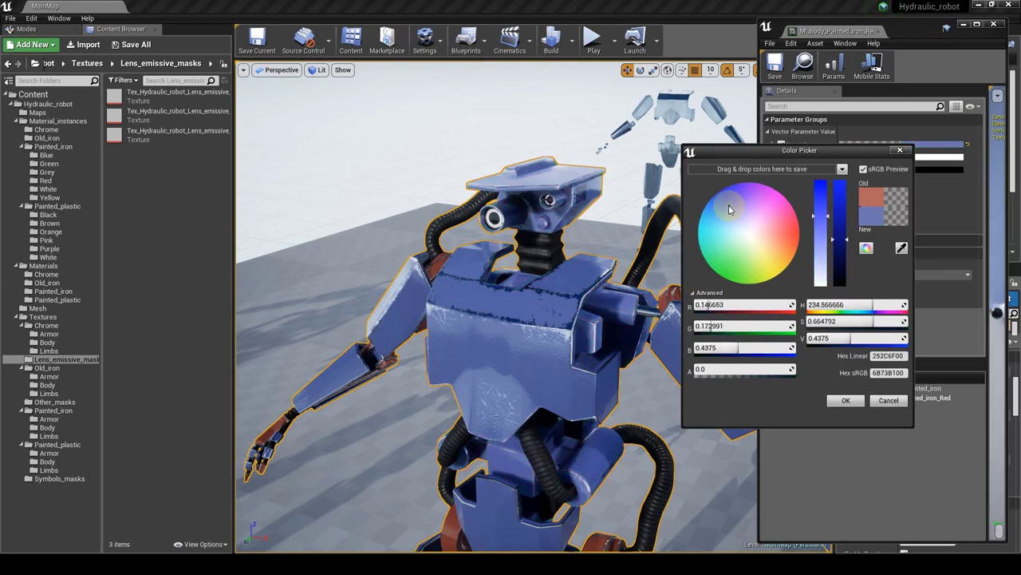
left_click(844, 399)
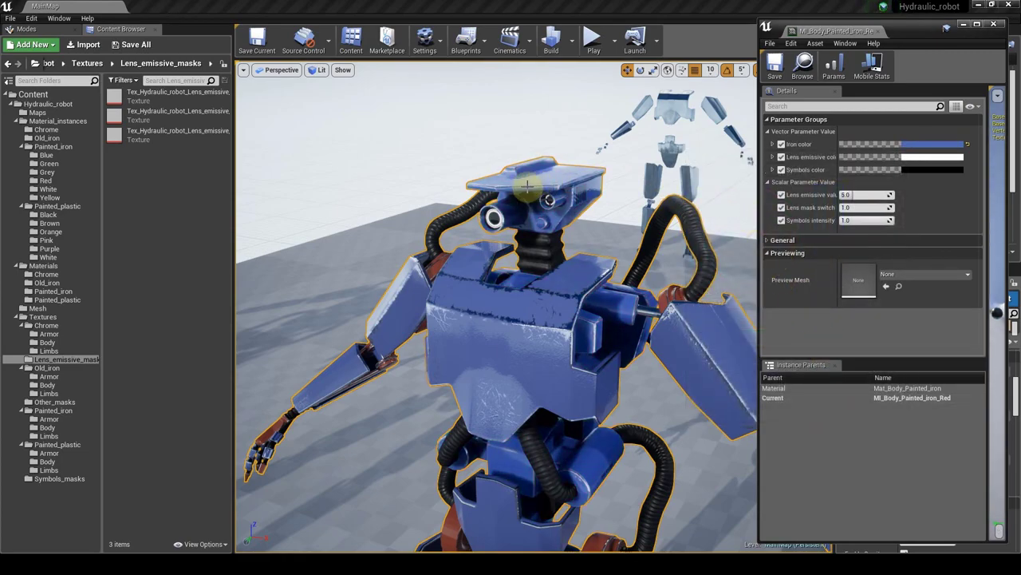
right_click_drag(530, 185, 511, 187)
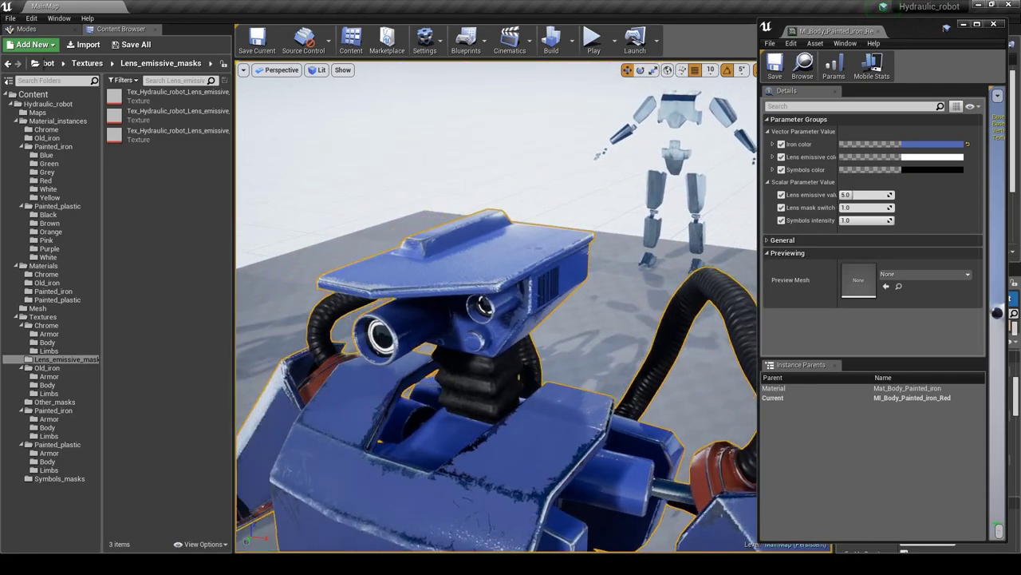
right_click_drag(542, 212, 518, 199)
left_click(856, 164)
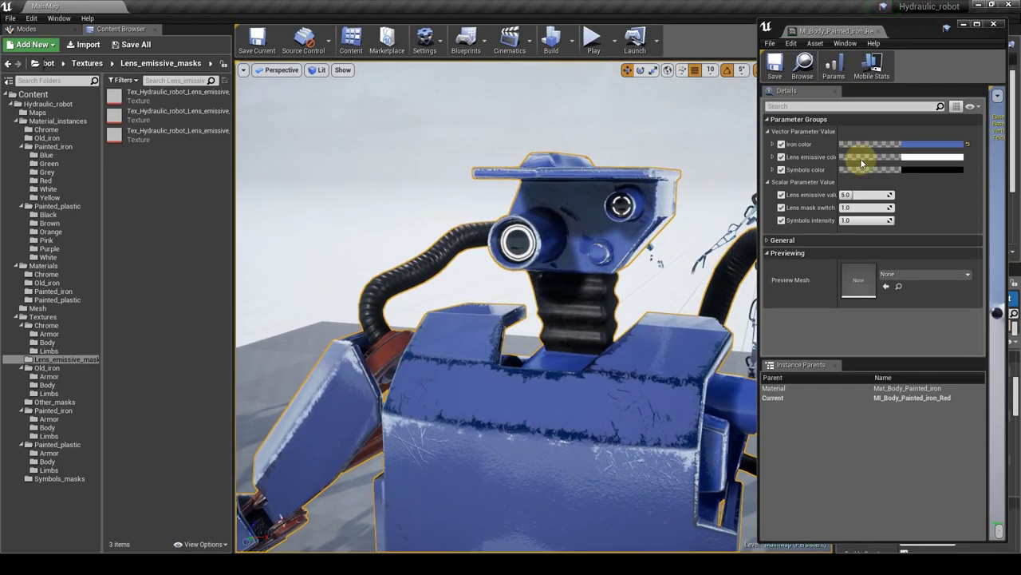
- Set the Lens emissive color to lime green (sRGB D1FF7400) and view the head sideways
left_click(925, 161)
mouse_move(754, 239)
left_mouse_down()
mouse_move(725, 206)
mouse_move(782, 243)
mouse_move(805, 282)
mouse_move(786, 252)
mouse_move(766, 292)
left_mouse_up()
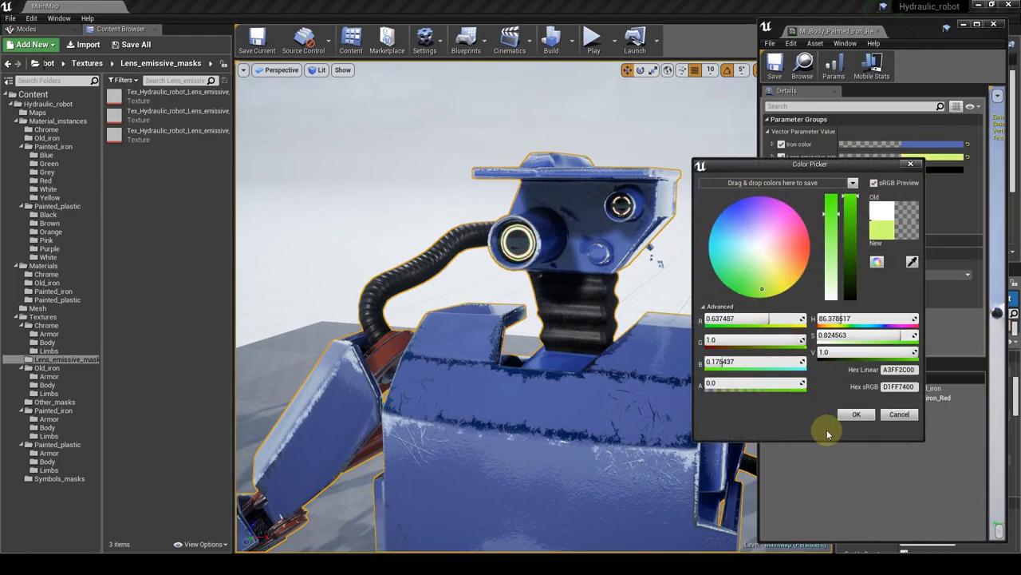
left_click(855, 414)
mouse_move(618, 209)
left_mouse_down("alt")
mouse_move(599, 230)
mouse_move(551, 240)
mouse_move(599, 232)
left_mouse_up("alt")
left_click(925, 169)
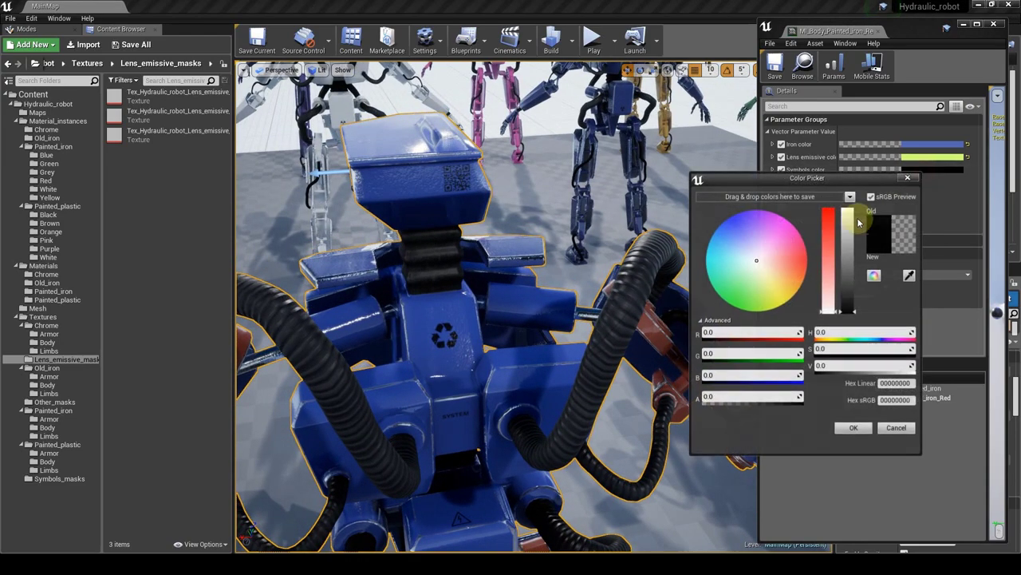
- Set the Symbols color to white at full value 1.0, then view the lenses up close
left_click_drag(857, 363, 877, 200)
left_click_drag(755, 278, 780, 253)
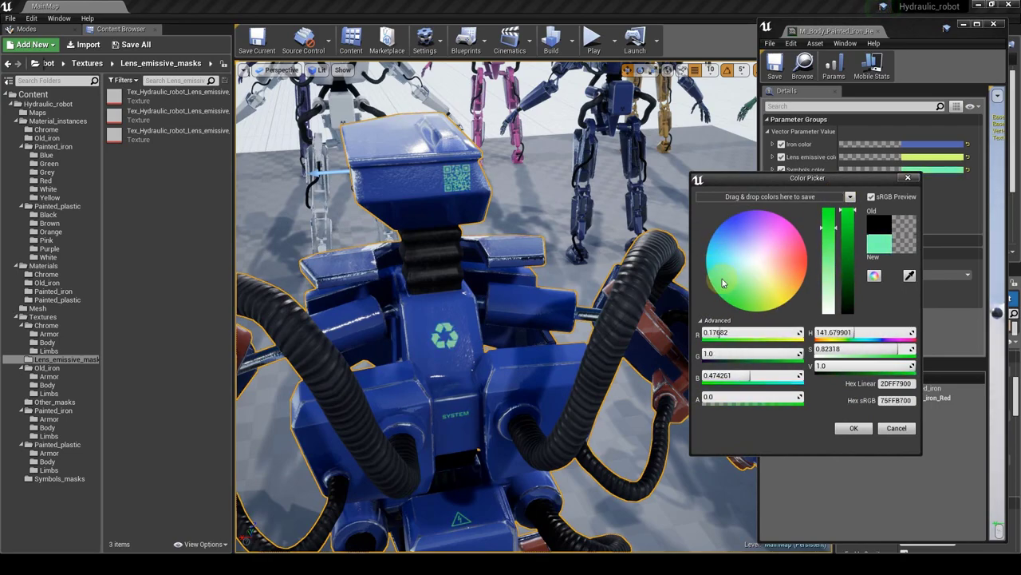
left_click_drag(768, 265, 751, 261)
left_click(853, 428)
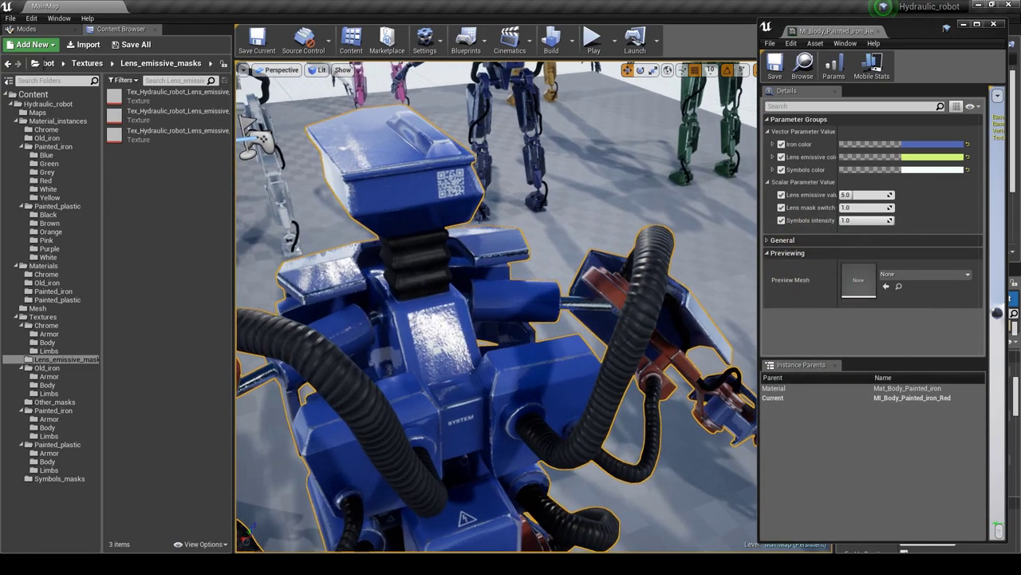
left_click_drag(410, 209, 559, 215, "alt")
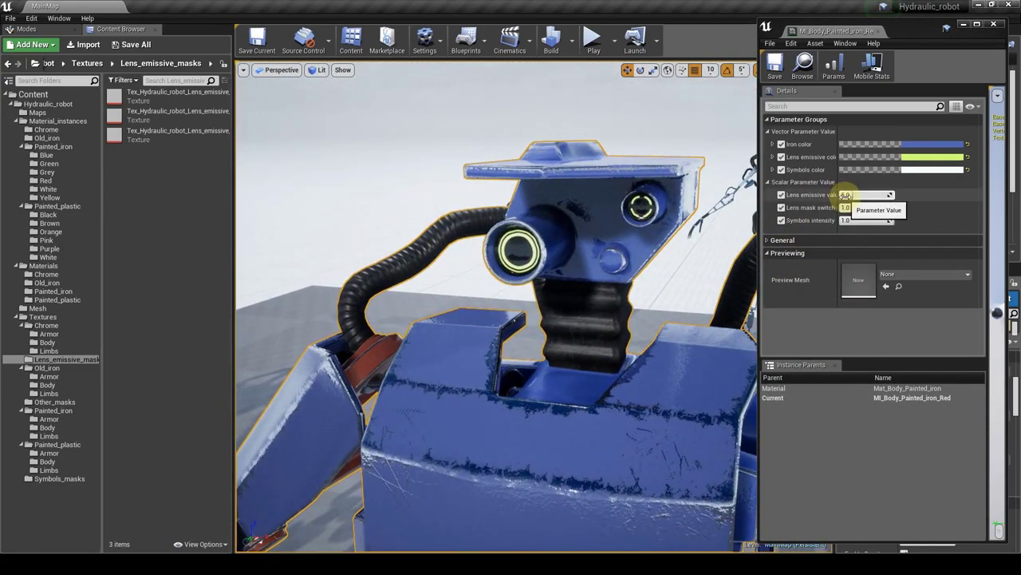
- Raise Lens emissive to 20.0, test fading the Symbols, and close the body material editor
left_click_drag(844, 195, 870, 195)
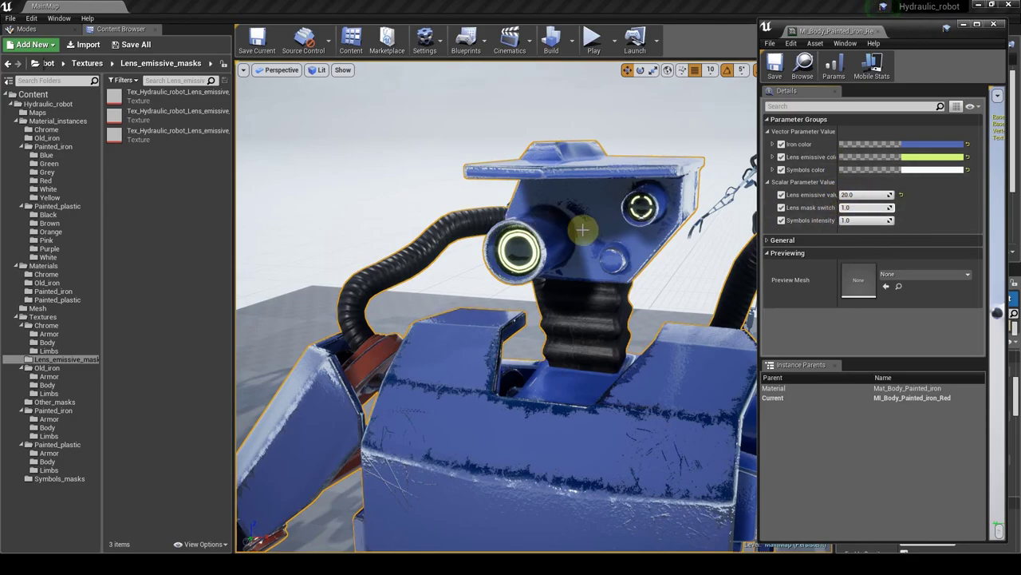
left_click_drag(582, 230, 479, 231, "alt")
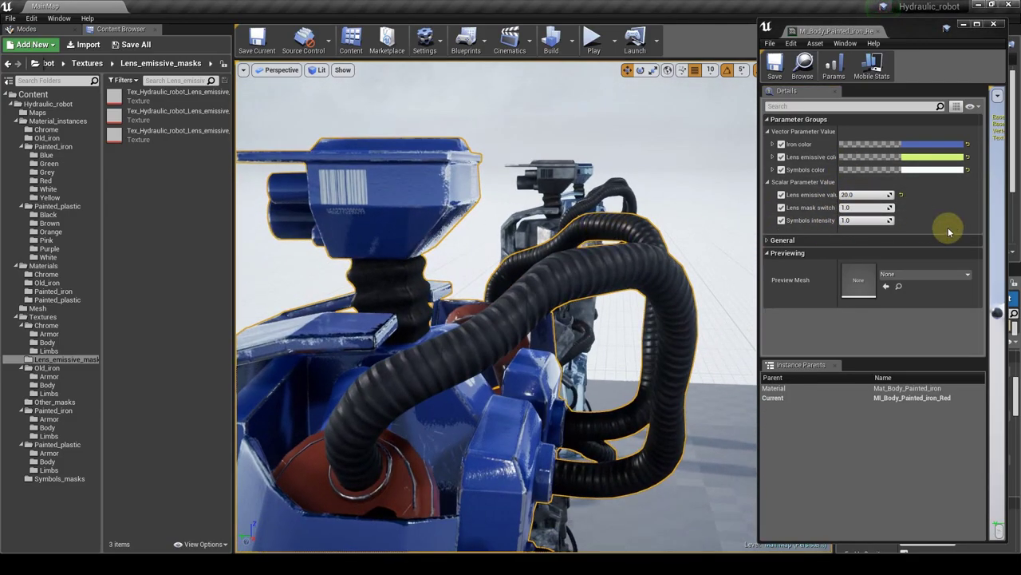
left_click_drag(869, 221, 852, 226)
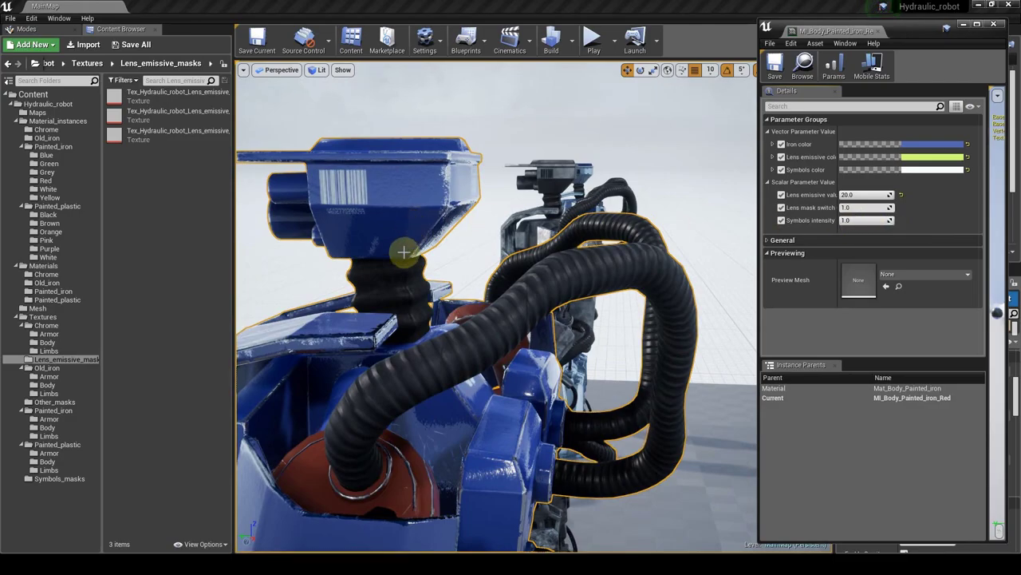
left_click_drag(404, 253, 511, 254, "alt")
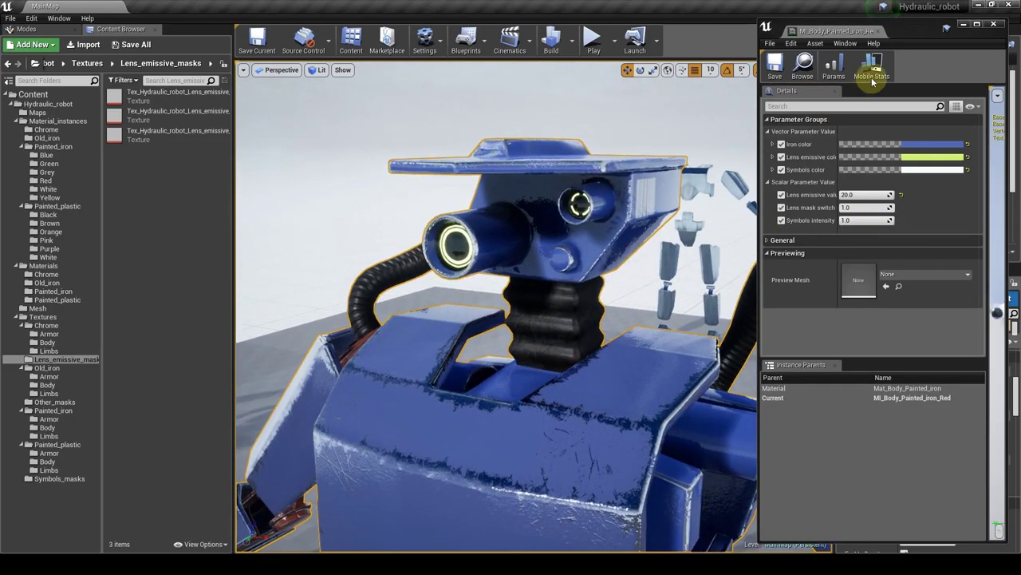
left_click(992, 24)
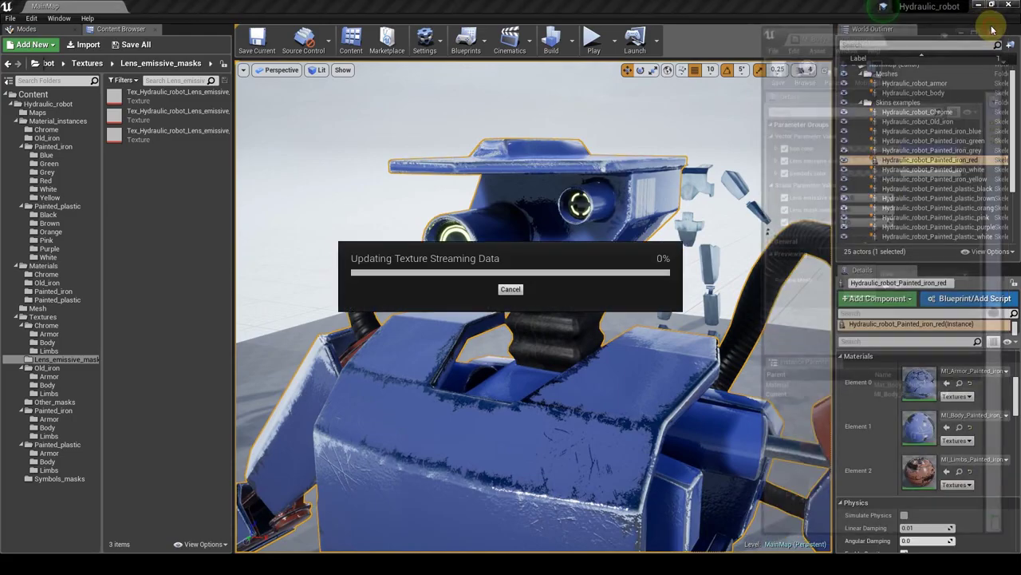
- Set MI_Limbs_Painted_iron_Red's Iron color to blue (sRGB 3F5492FF) and close its editor
mouse_move(663, 375)
left_mouse_down("alt")
mouse_move(647, 341)
mouse_move(682, 231)
left_mouse_up("alt")
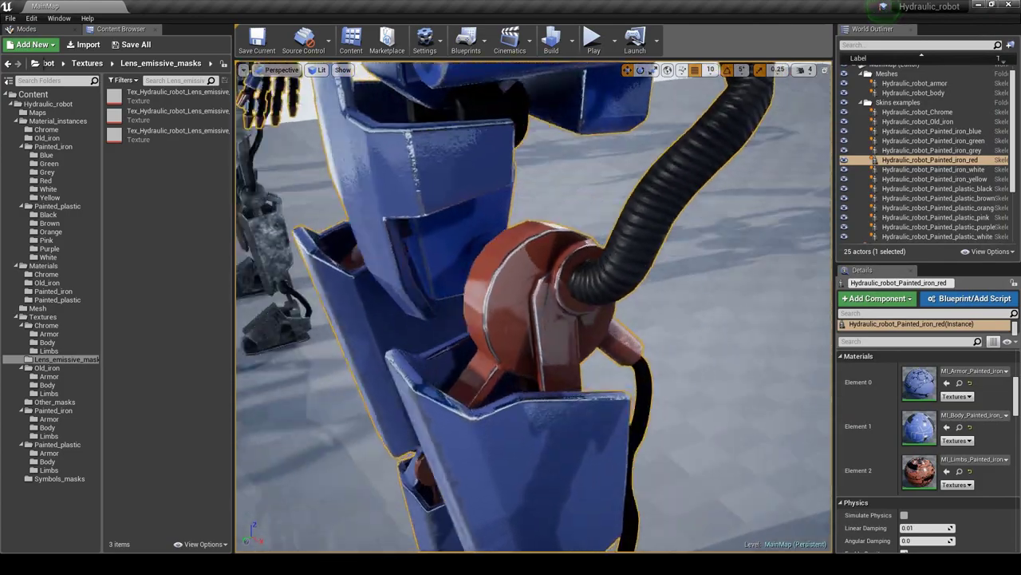
scroll(650, 232, "down", 5)
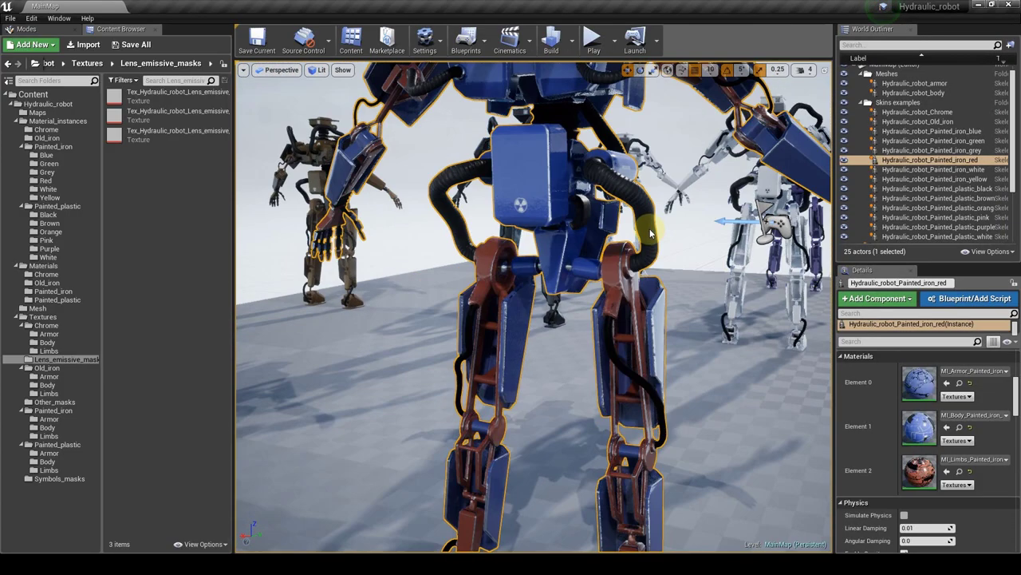
scroll(595, 174, "down", 3)
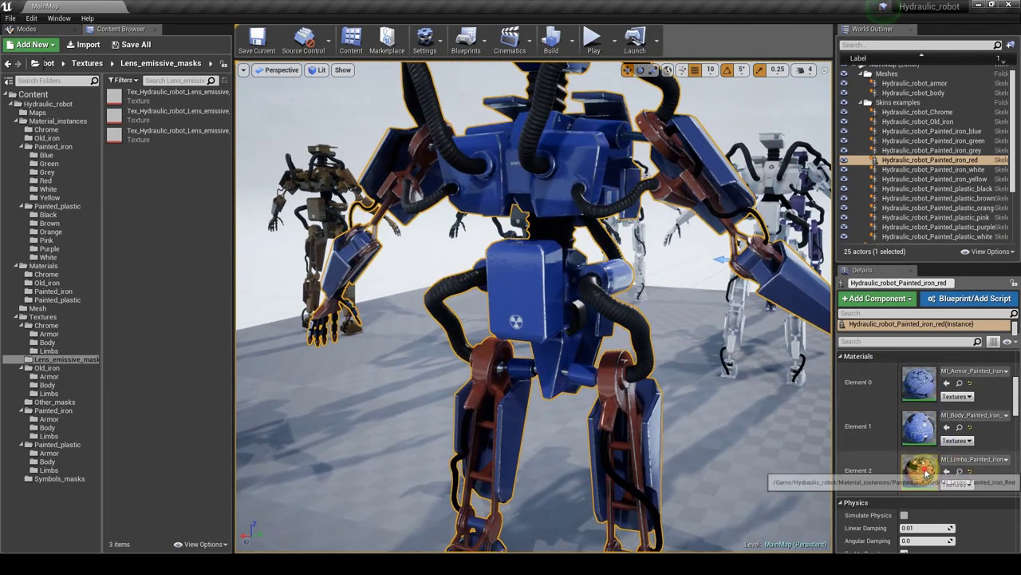
double_click(919, 471)
left_click(858, 142)
mouse_move(742, 214)
left_mouse_down()
mouse_move(667, 204)
mouse_move(684, 205)
left_mouse_up()
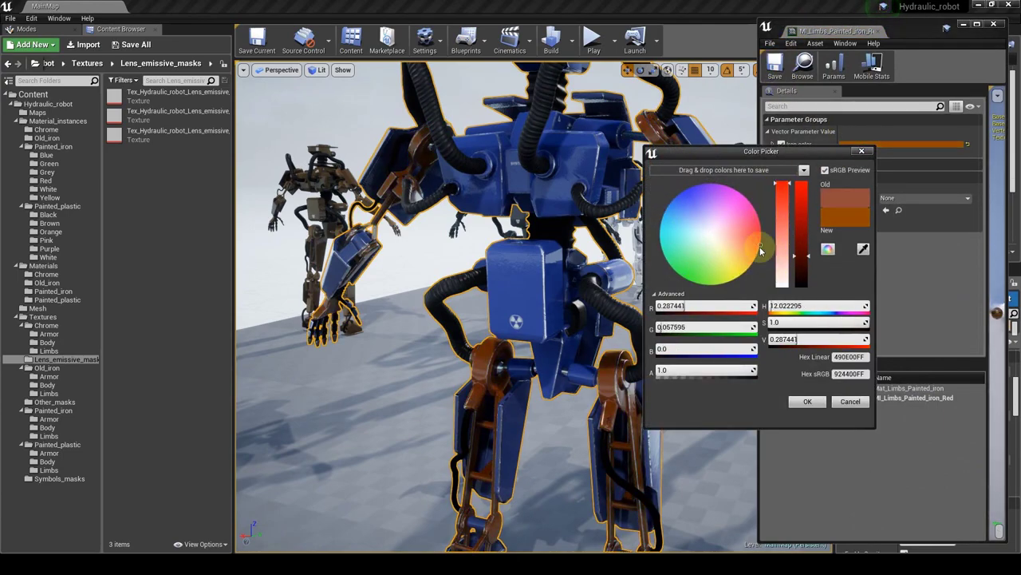
left_click(806, 401)
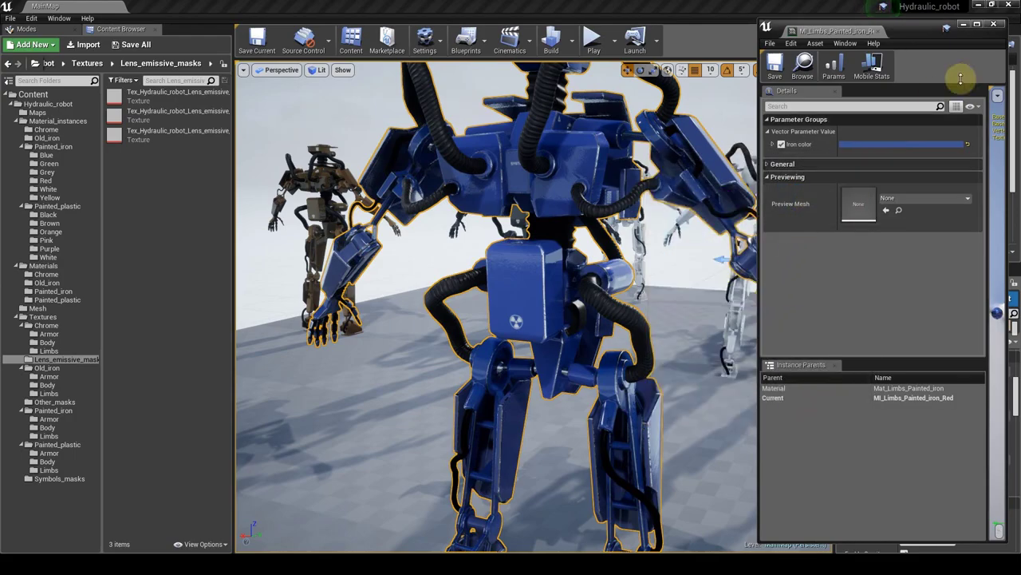
left_click(994, 24)
mouse_move(517, 185)
left_mouse_down("alt")
mouse_move(607, 208)
mouse_move(718, 210)
left_mouse_up("alt")
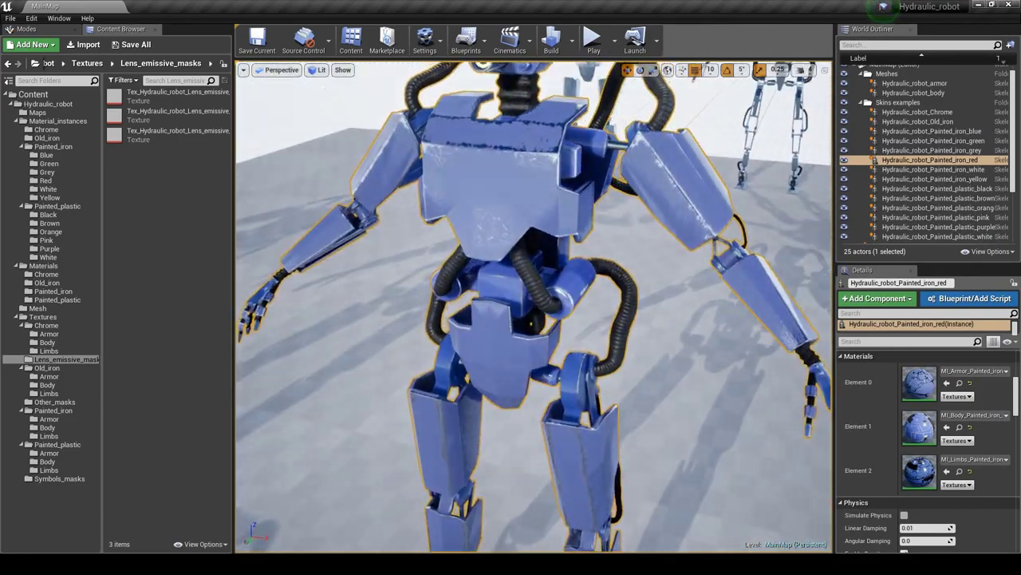
- Select and frame the Painted_plastic_orange robot, orbiting close to its upper body
left_click(962, 210)
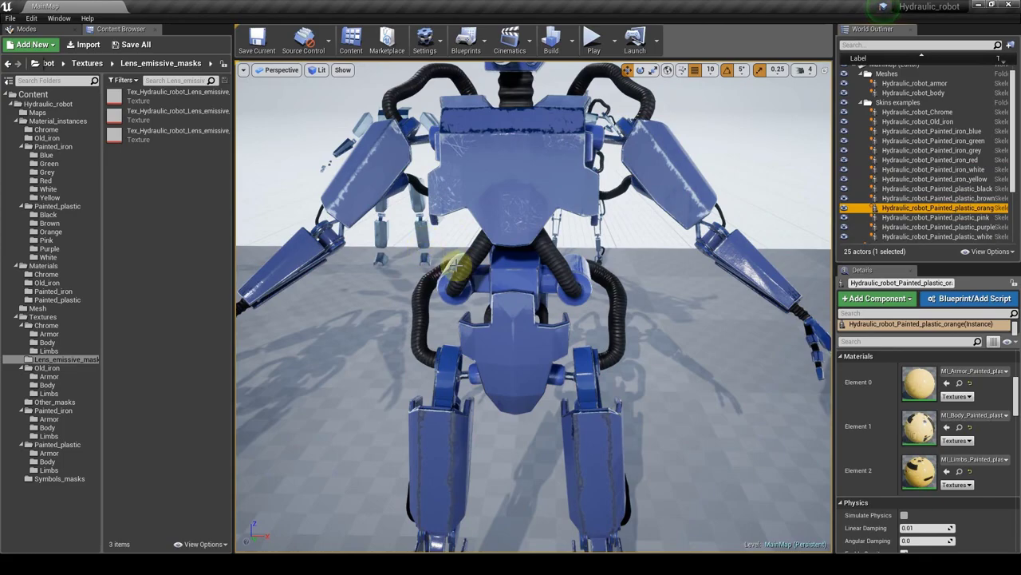
key("f")
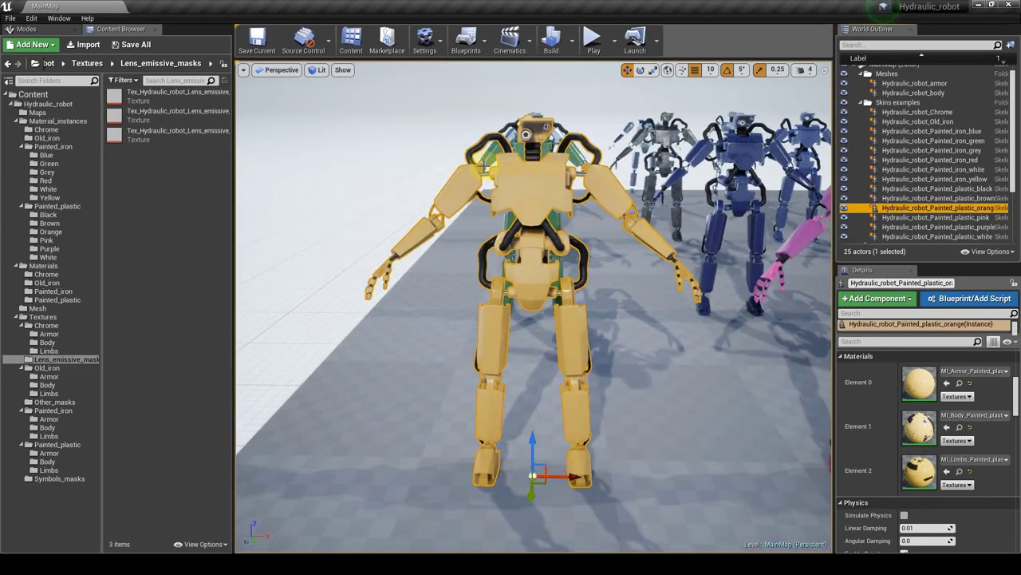
right_click_drag(534, 306, 534, 306)
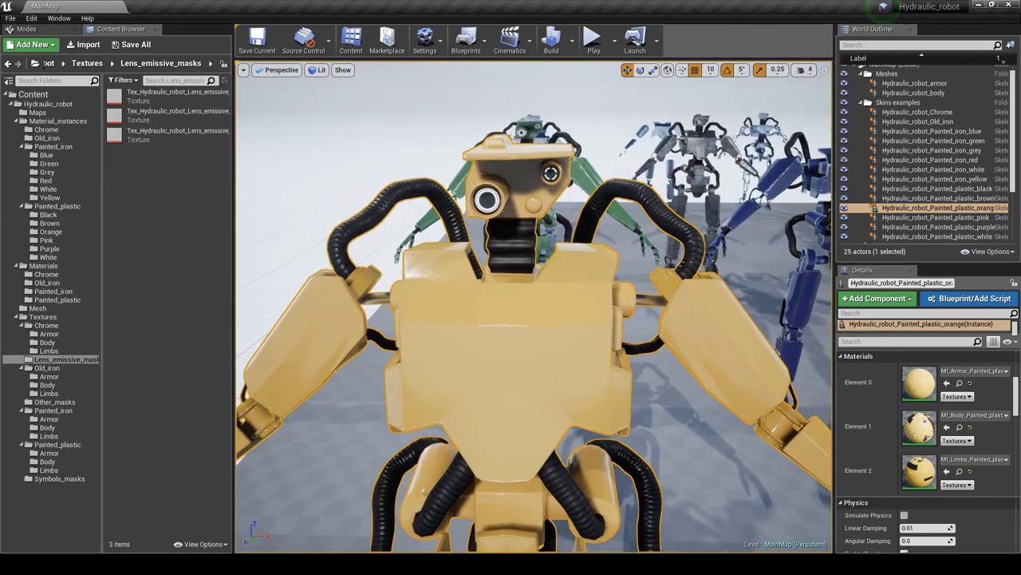
left_click_drag(535, 306, 535, 306, "alt")
- Preview other hues for MI_Body_Painted_plastic_Orange's Plastic color, then cancel to keep orange
double_click(916, 431)
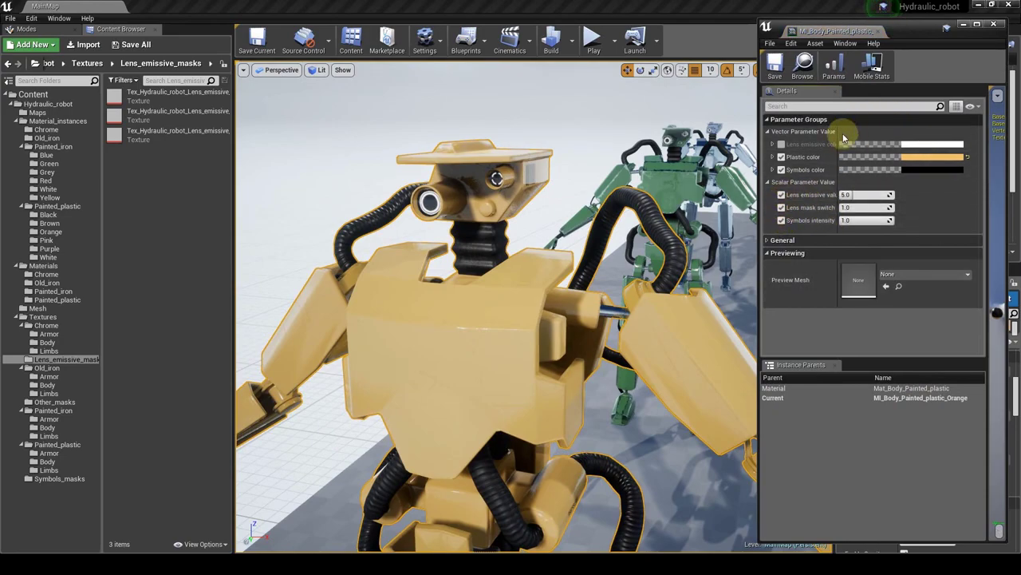
left_click(915, 157)
mouse_move(730, 283)
left_mouse_down()
mouse_move(739, 203)
mouse_move(749, 275)
left_mouse_up()
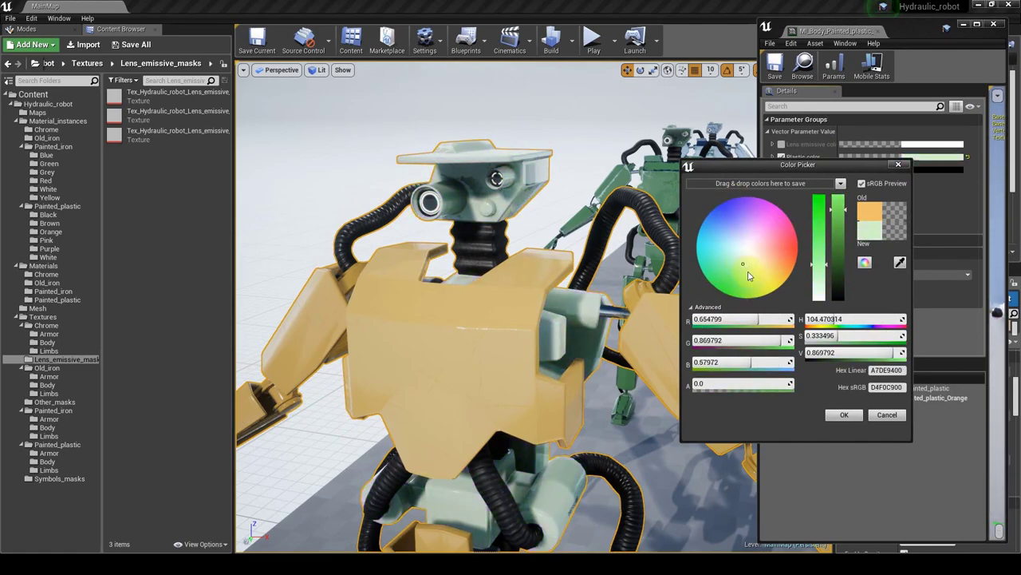
left_click(882, 417)
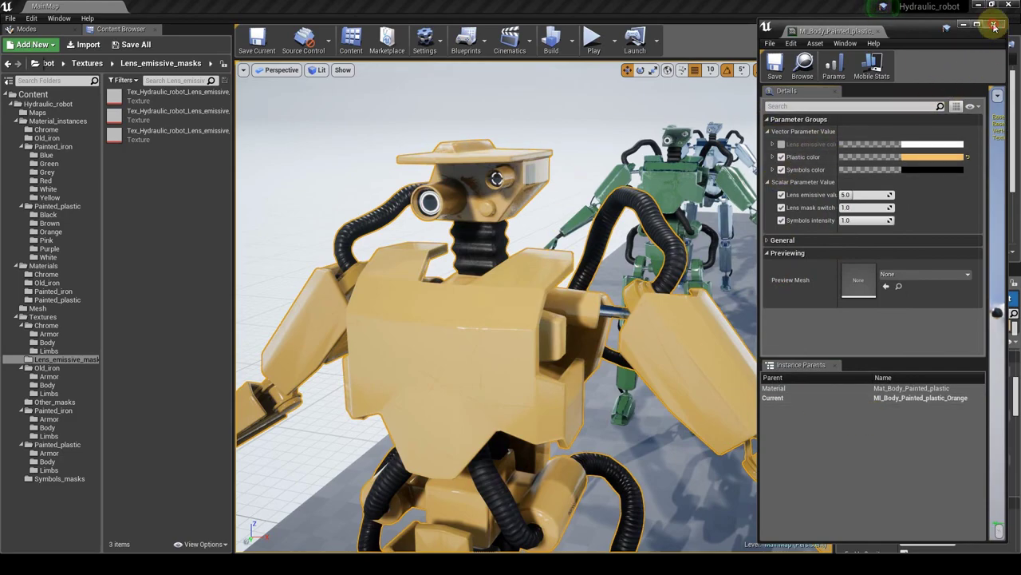
left_click(994, 26)
- Open SK_Hydraulic_robot_PhysicsAsset from the Mesh folder in a maximized editor
left_click(38, 309)
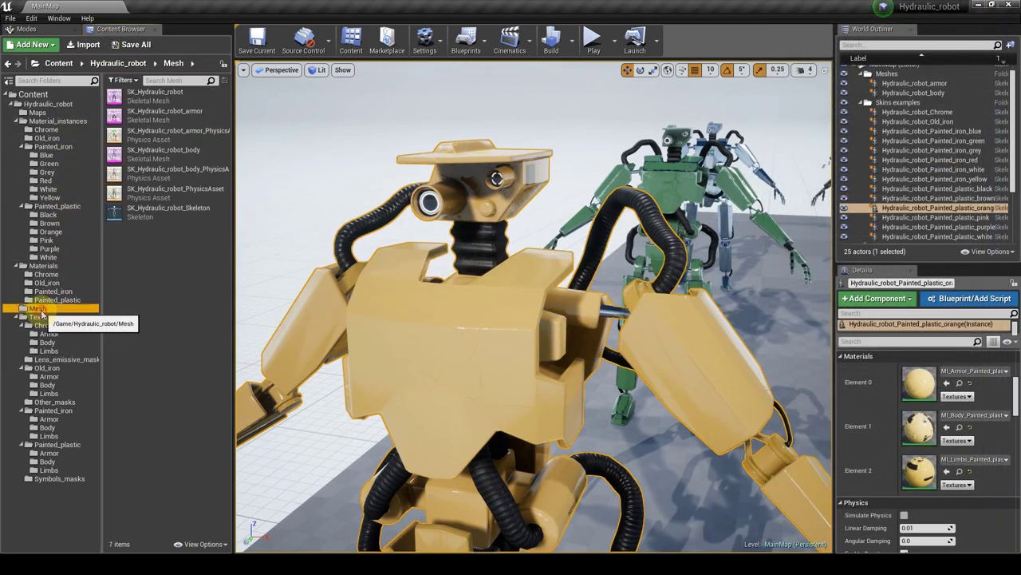
double_click(165, 194)
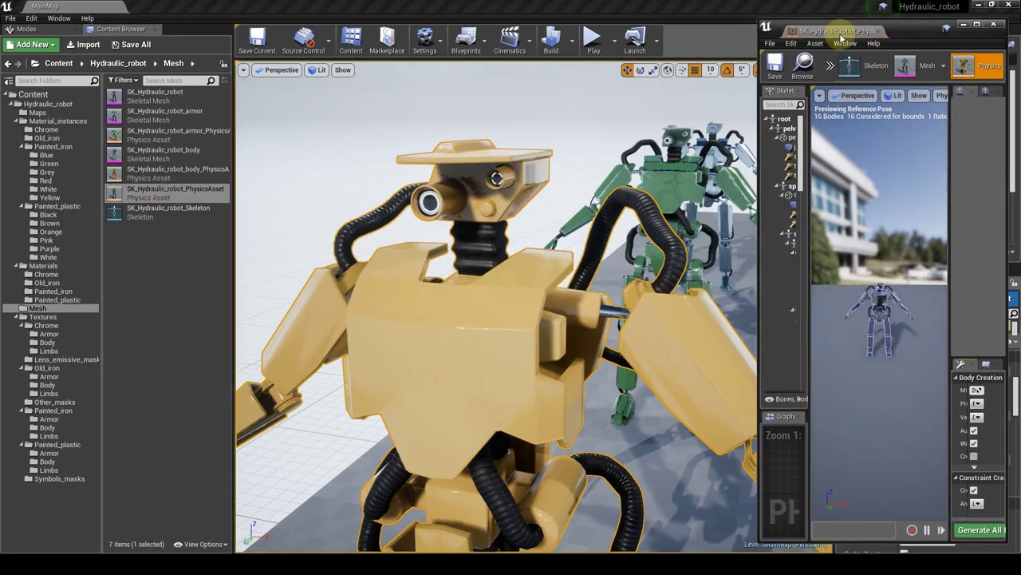
double_click(905, 28)
- Orbit around the robot and start the ragdoll physics simulation
left_click_drag(508, 293, 510, 239)
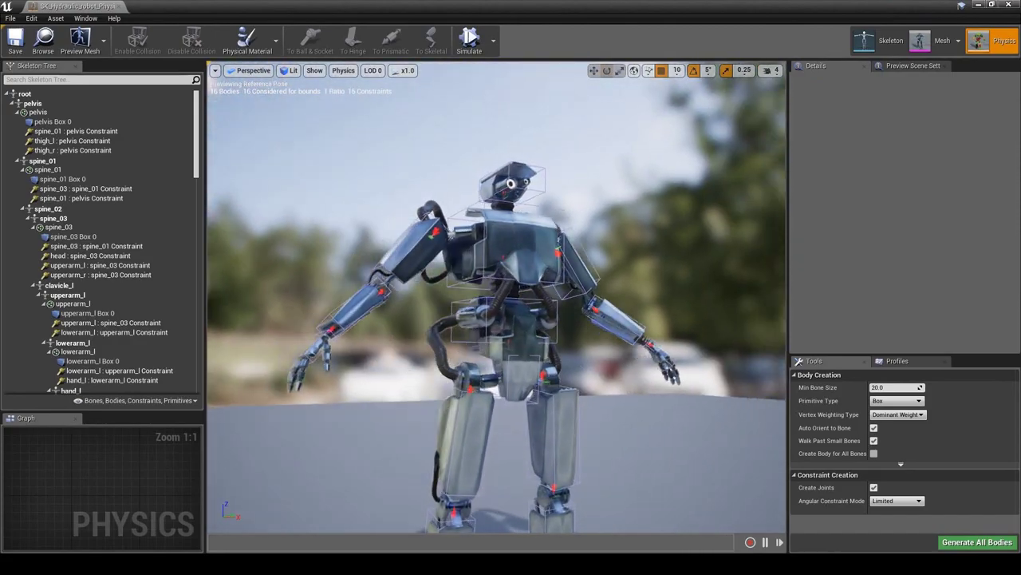
mouse_move(511, 240)
left_mouse_down()
mouse_move(553, 343)
mouse_move(553, 375)
left_mouse_up()
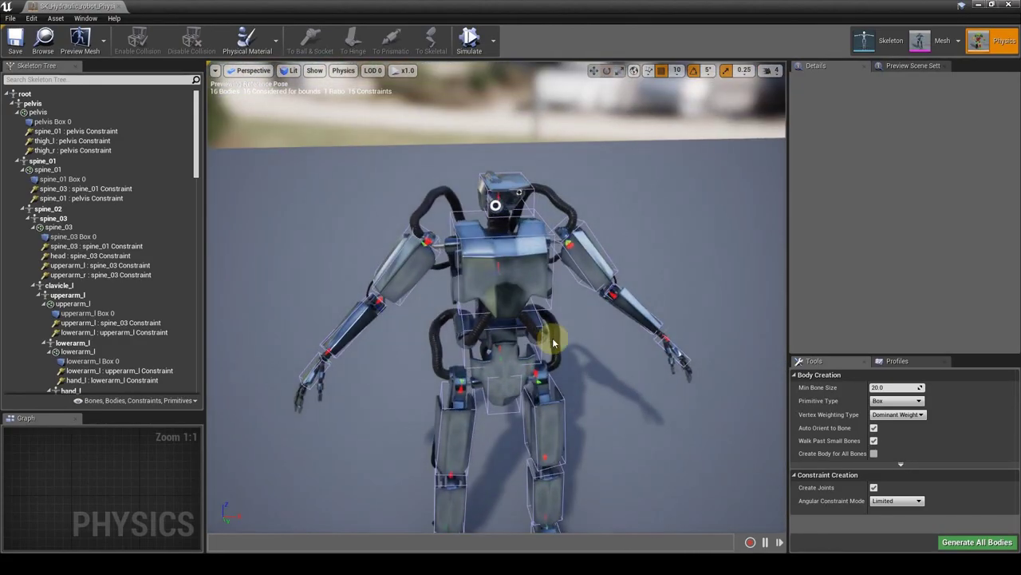
scroll(553, 343, "down", 5)
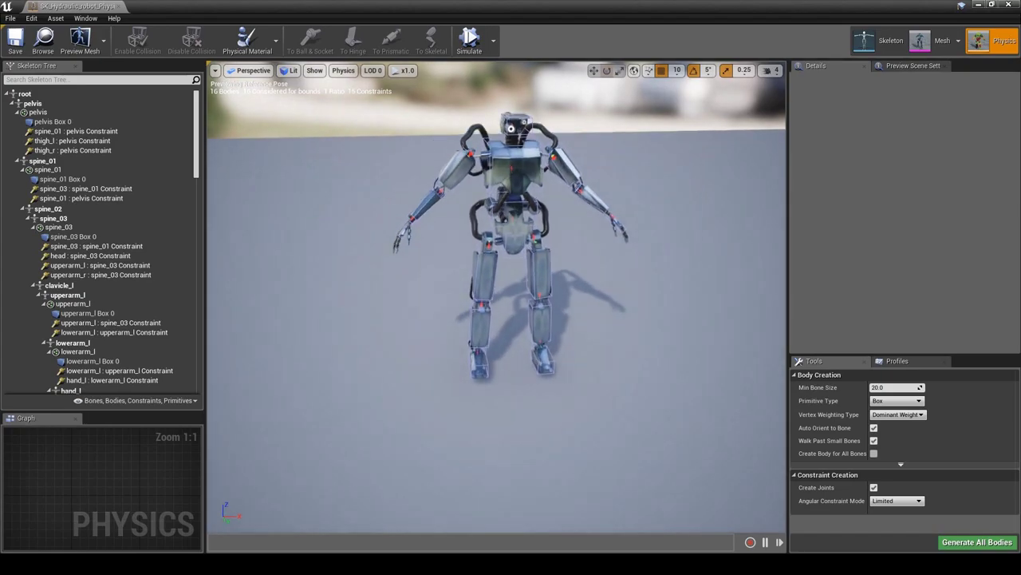
left_click_drag(451, 148, 451, 149)
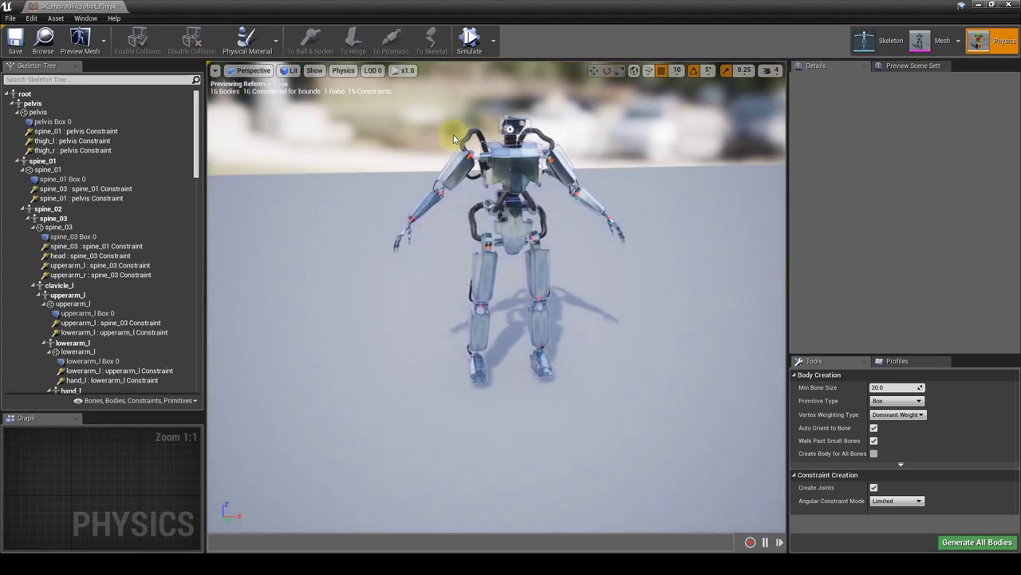
left_click(469, 38)
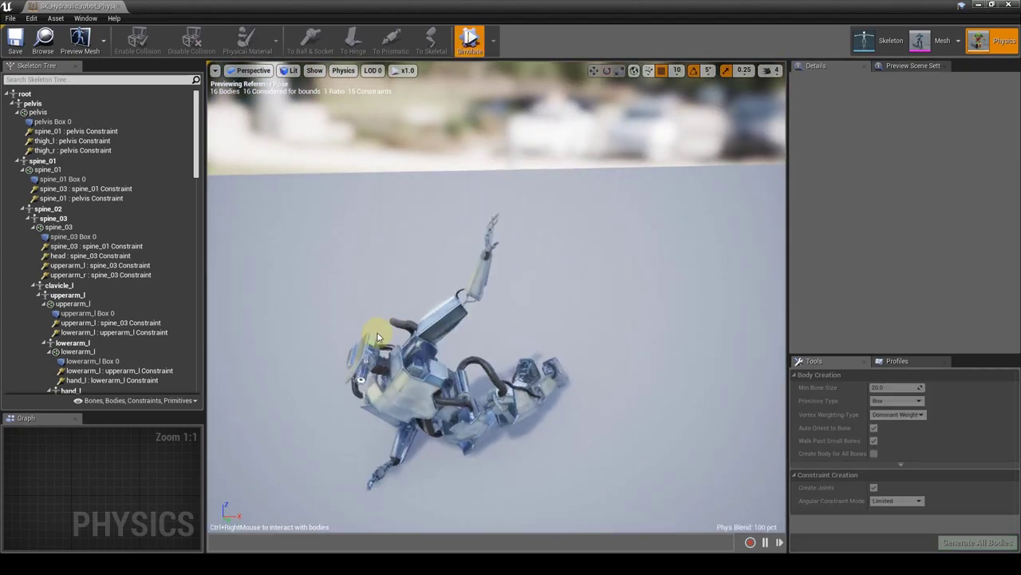
- Lift, fling and drop the ragdoll robot three times, then stop the simulation to restore its pose
mouse_move(459, 420)
right_mouse_down("ctrl")
mouse_move(467, 71)
mouse_move(543, 221)
right_mouse_up("ctrl")
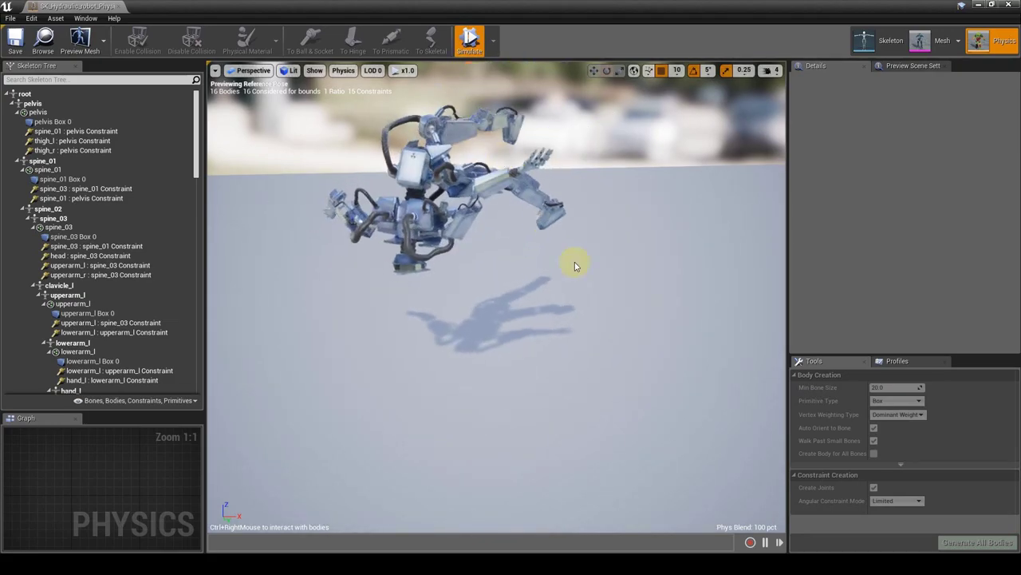
mouse_move(449, 392)
right_mouse_down("ctrl")
mouse_move(509, 5)
mouse_move(456, 239)
right_mouse_up("ctrl")
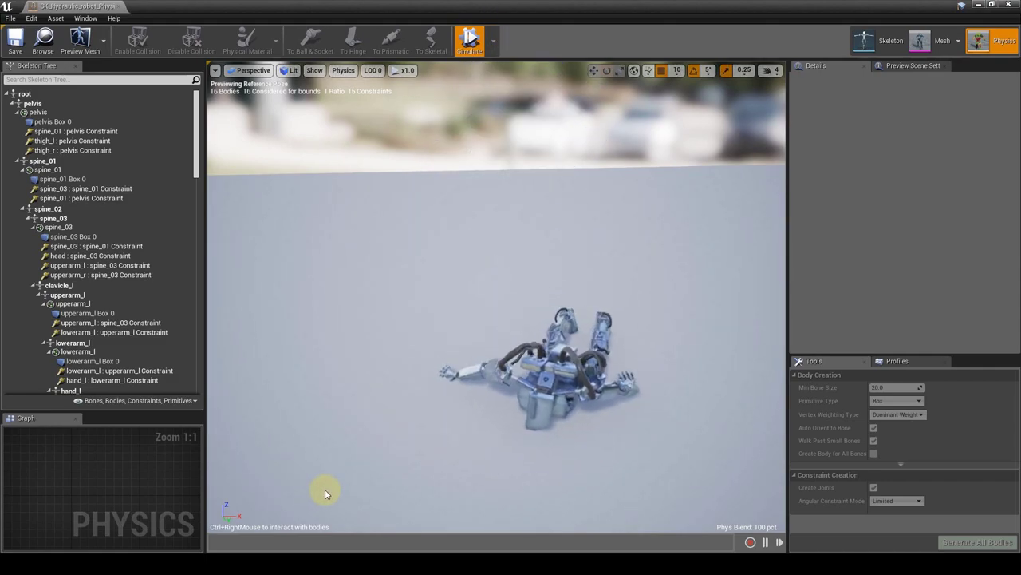
right_click_drag(533, 423, 556, 23, "ctrl")
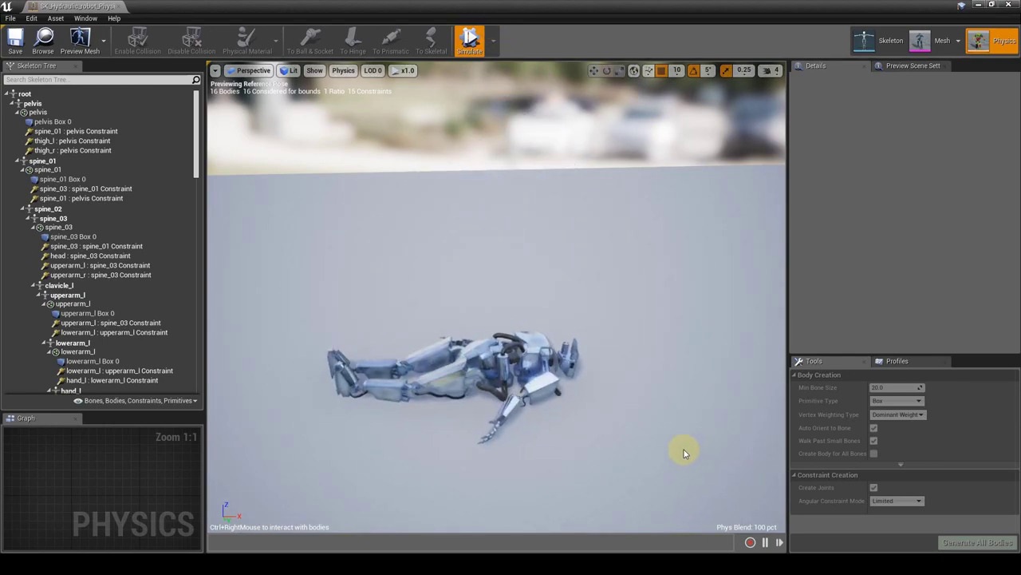
left_click(471, 37)
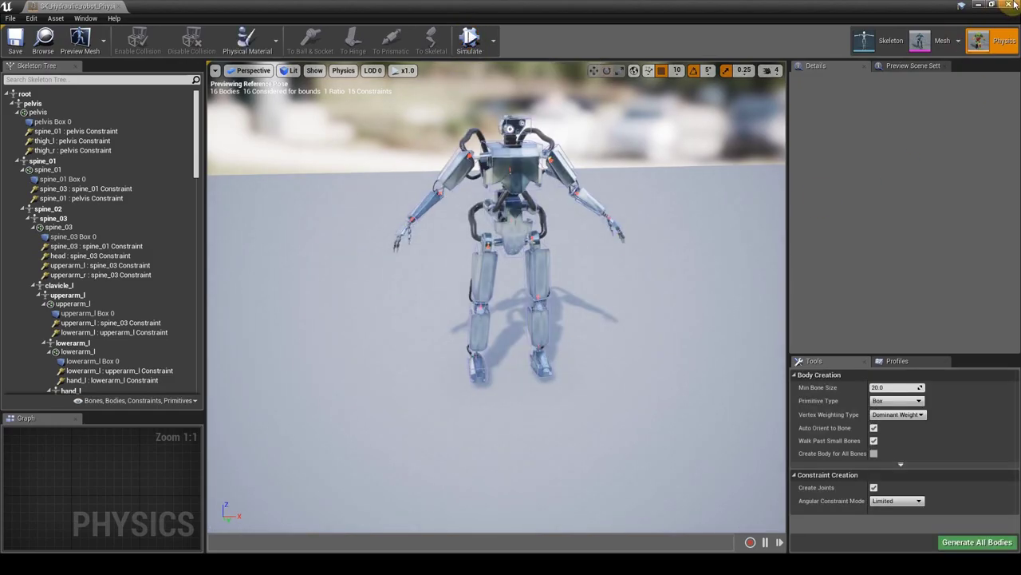
- Close the Physics Asset editor and pull back in MainMap to view the coloured robot lineup
left_click(1009, 4)
mouse_move(594, 217)
left_mouse_down("alt")
mouse_move(538, 223)
mouse_move(559, 231)
mouse_move(537, 225)
left_mouse_up("alt")
scroll(537, 223, "down", 5)
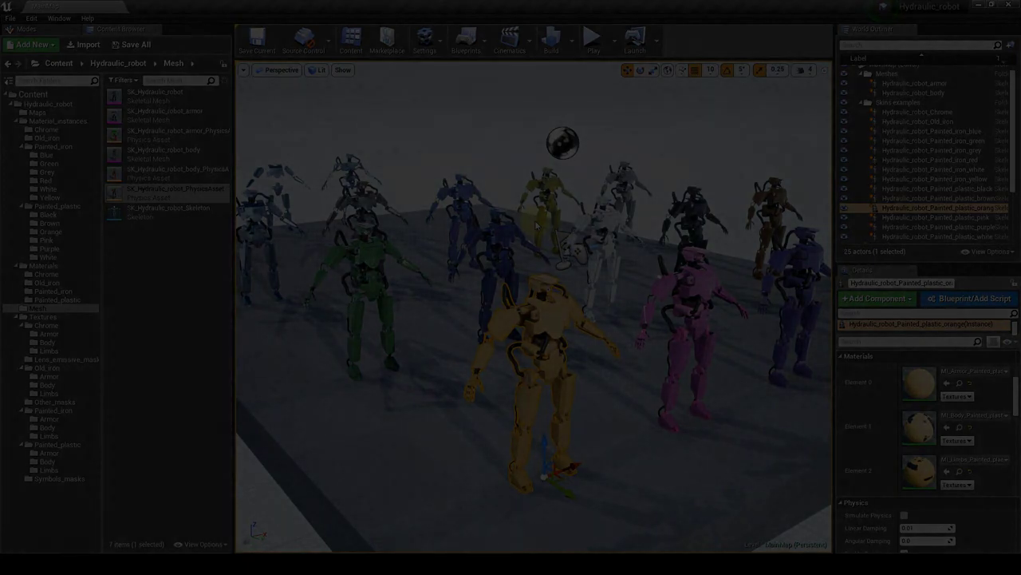